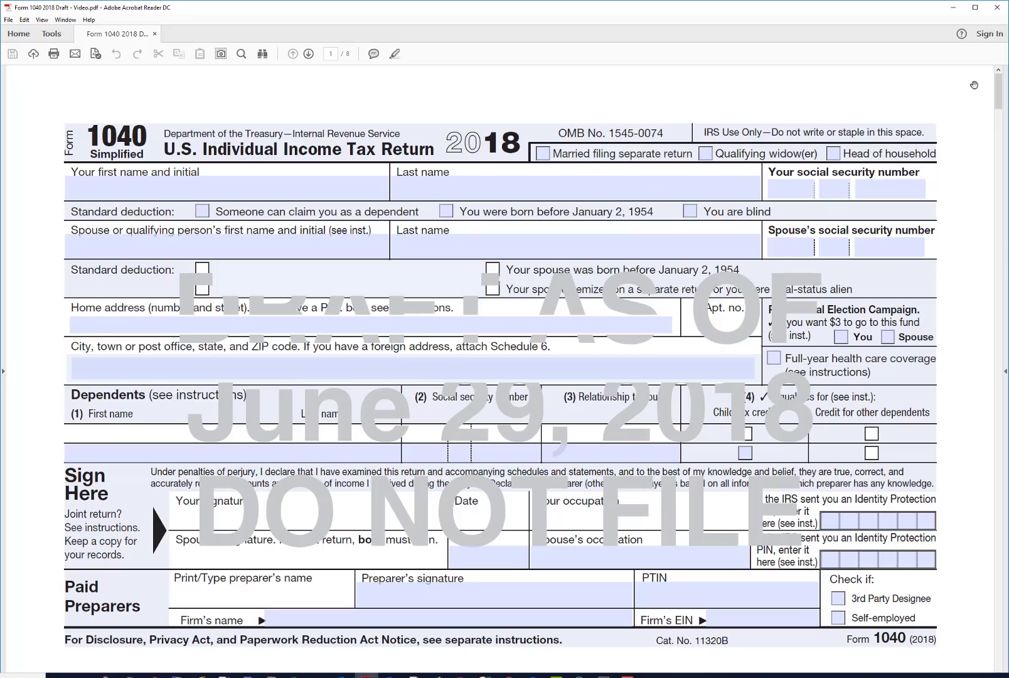
Enter the taxpayer's first name, last name and social security number on page 1 of Form 1040
left_click_drag(1000, 94, 982, 170)
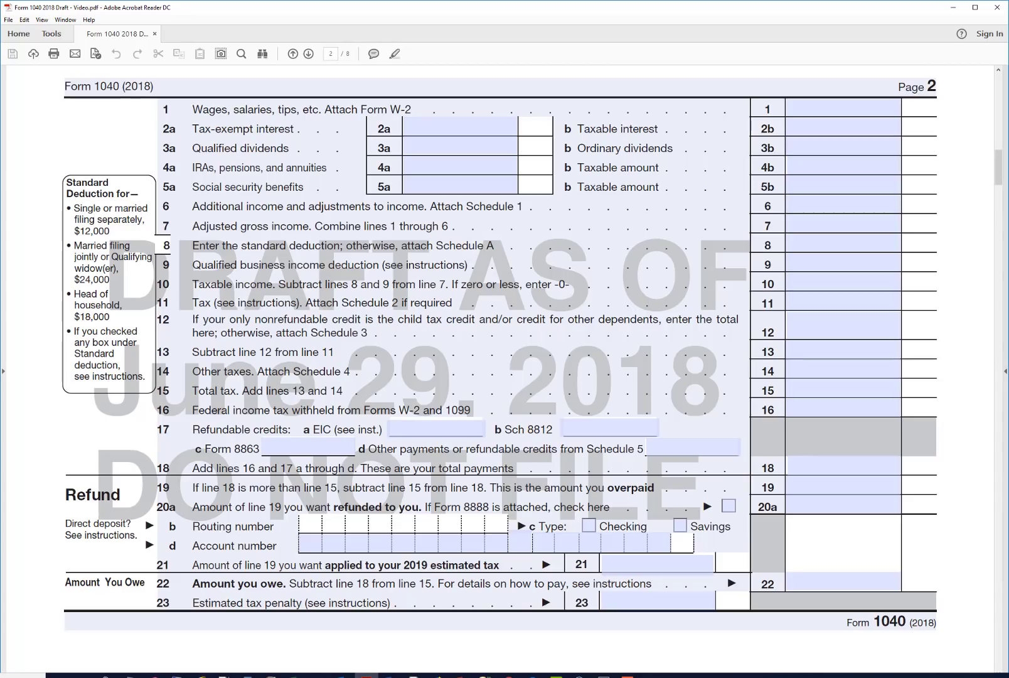
left_click_drag(998, 165, 1001, 93)
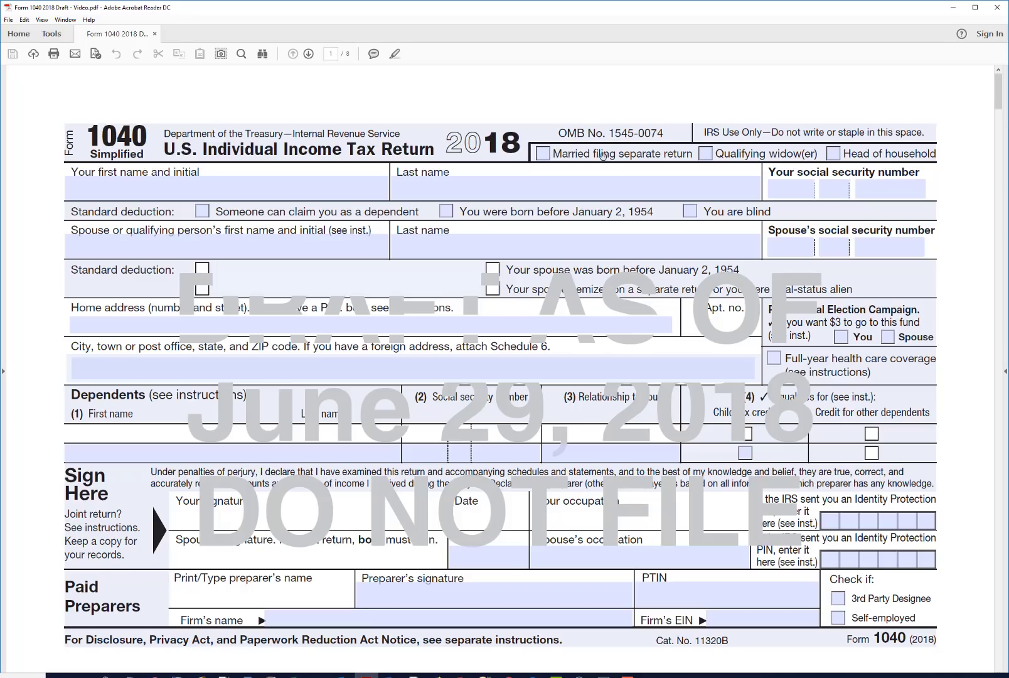
left_click(803, 199)
left_click(717, 139)
left_click(139, 183)
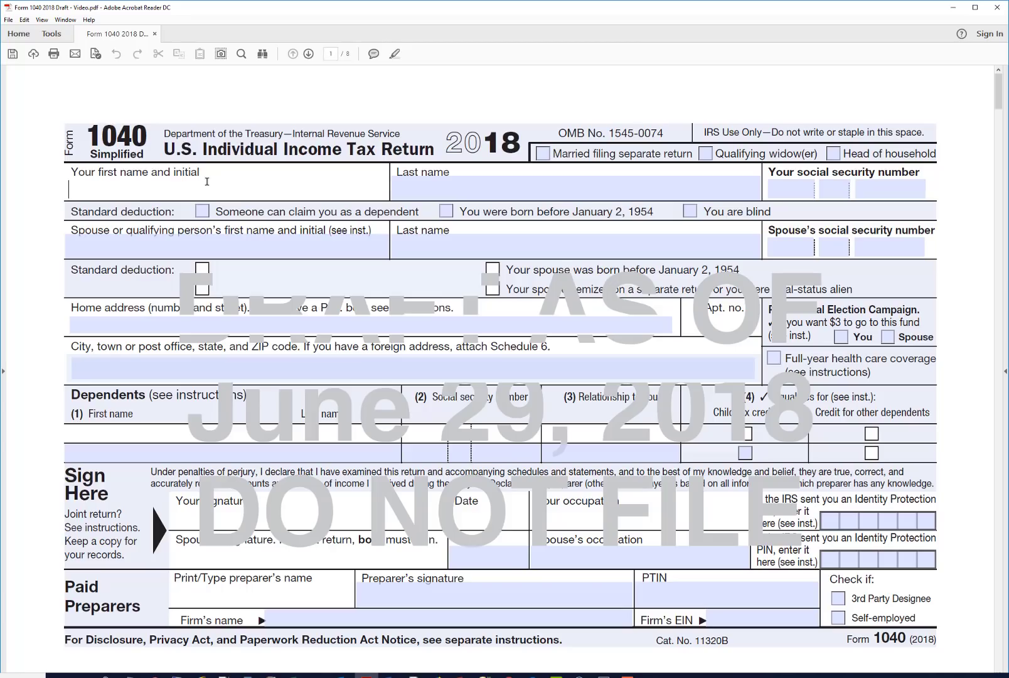
type("Sam")
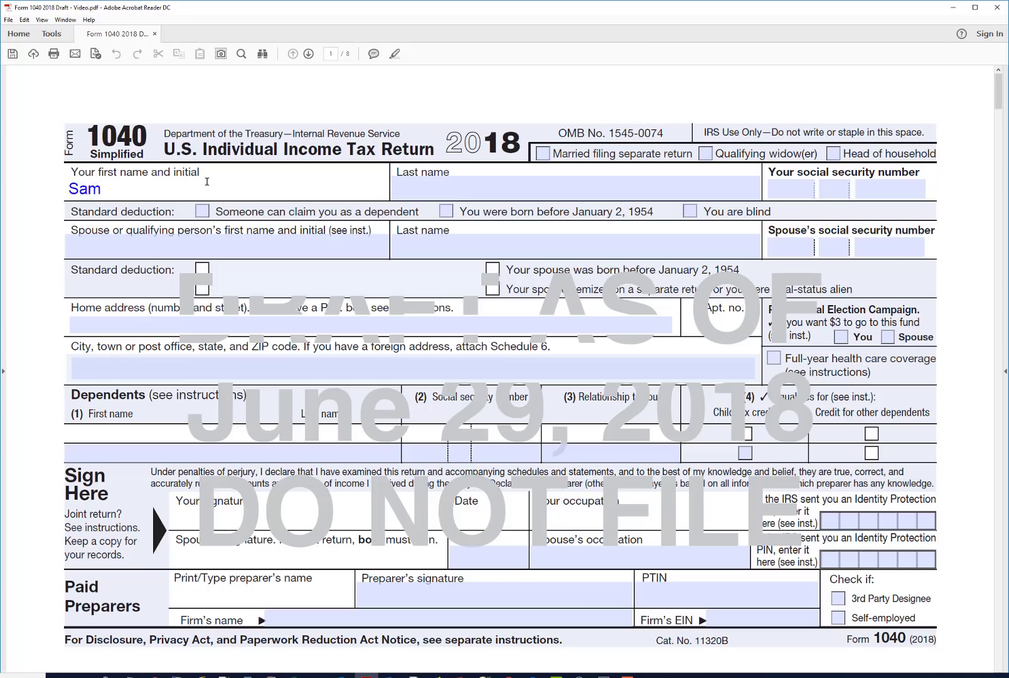
left_click(408, 186)
type("Jones")
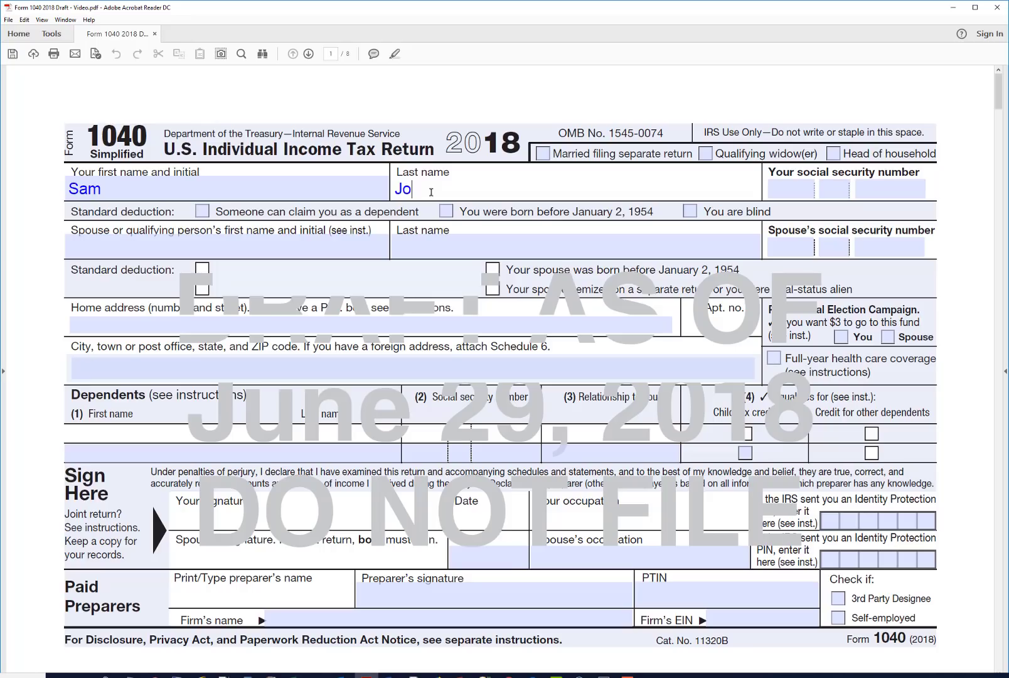
left_click(767, 189)
type("111")
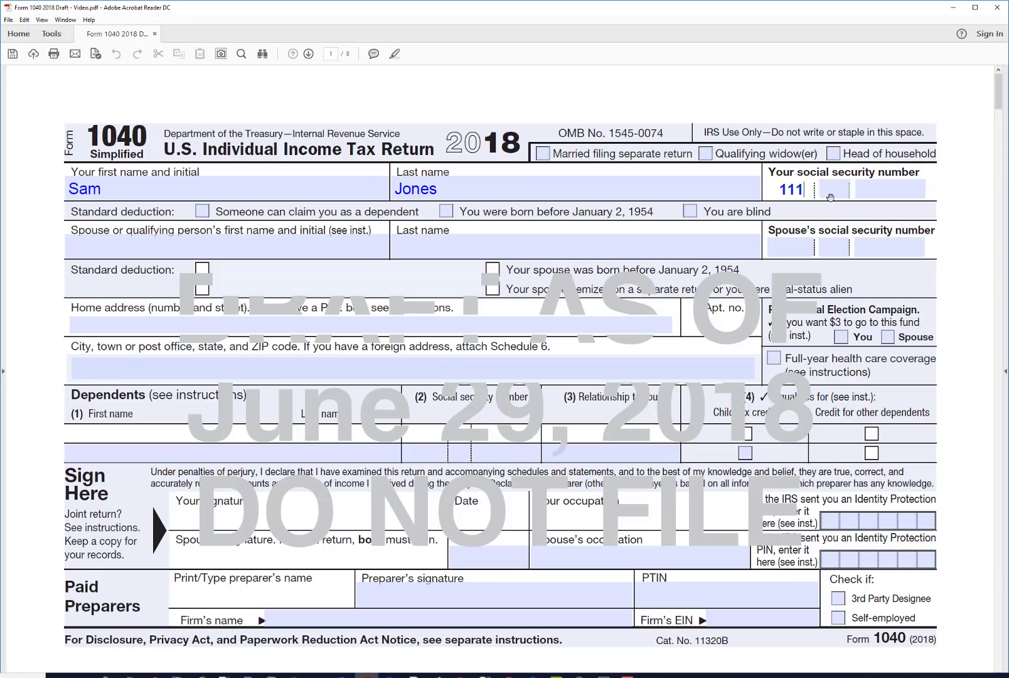
type("223333")
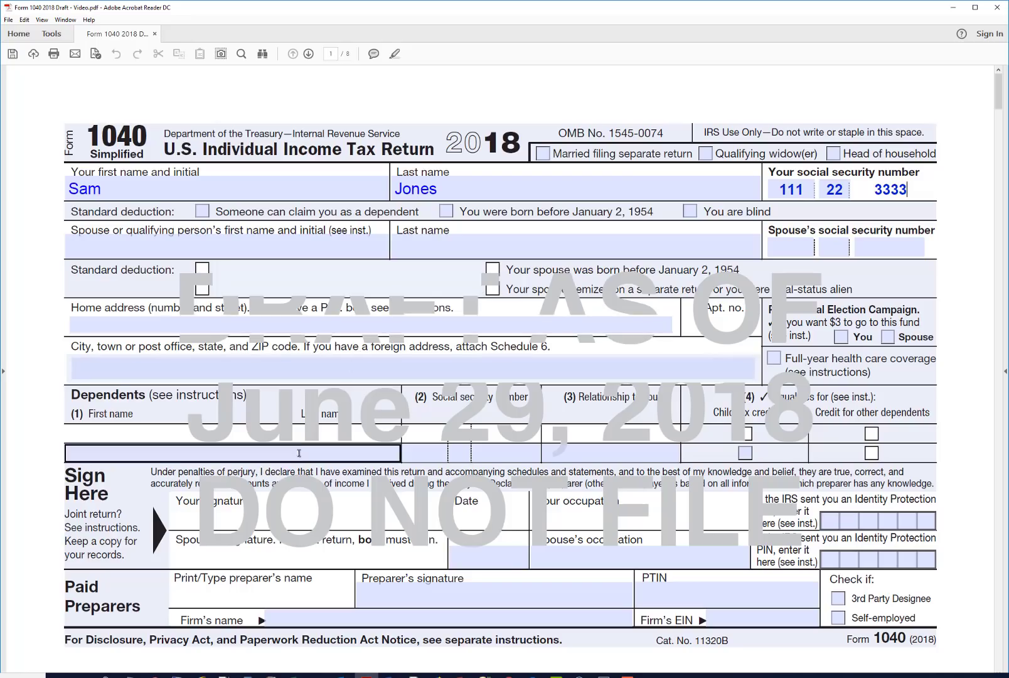
Fill in the dependent's full name, social security number and relationship Daughter, and mark the dependent as qualifying for the child tax credit
left_click(178, 450)
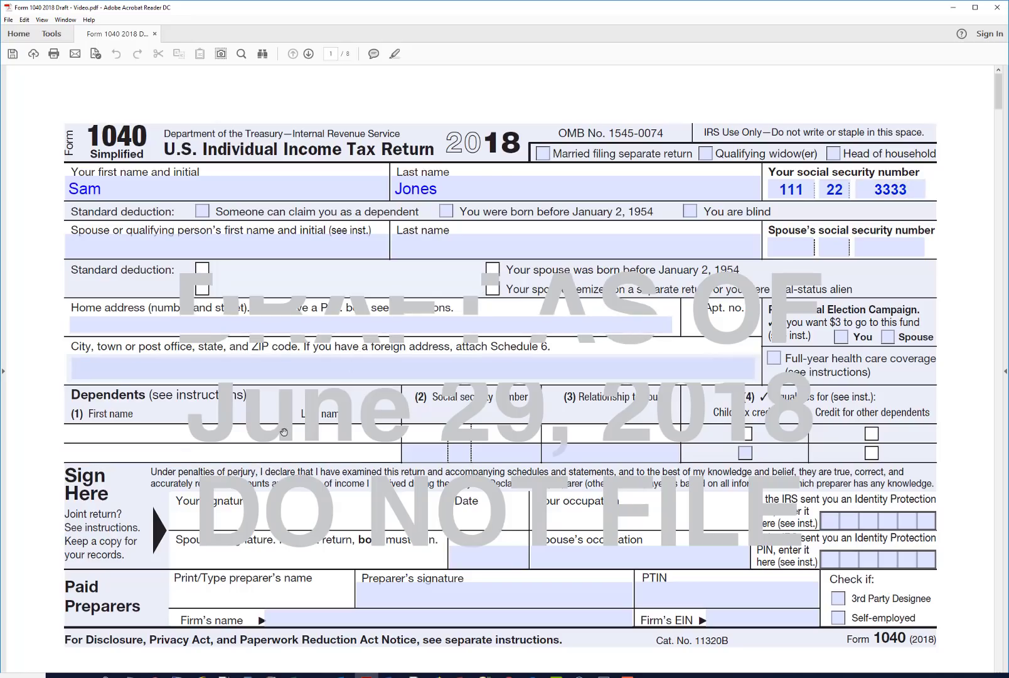
type("Wendy Jones")
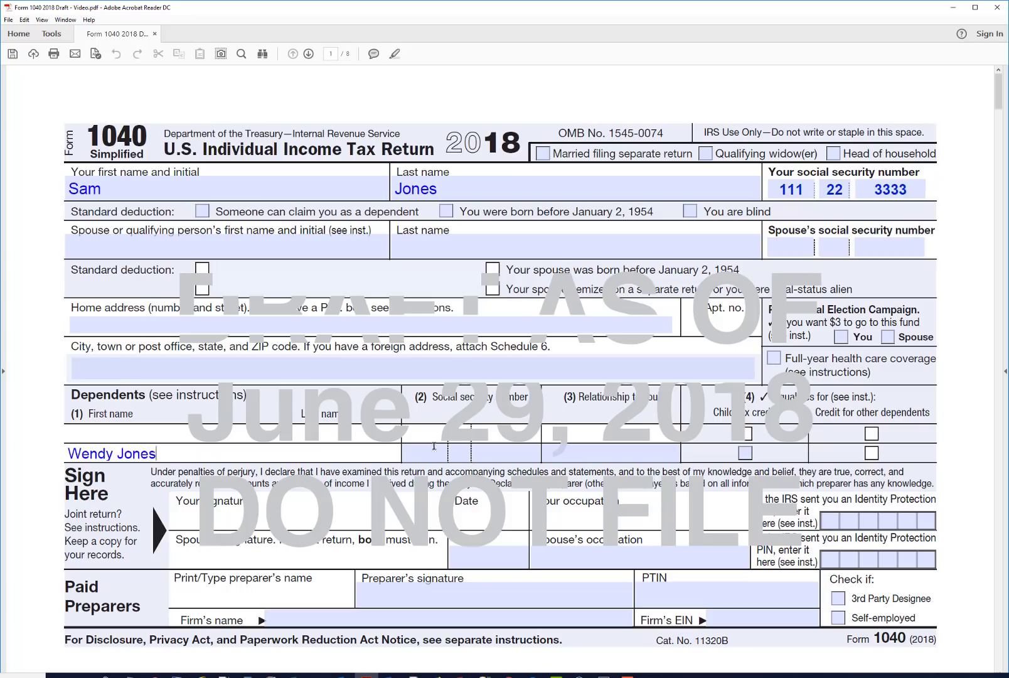
key("Tab")
type("333")
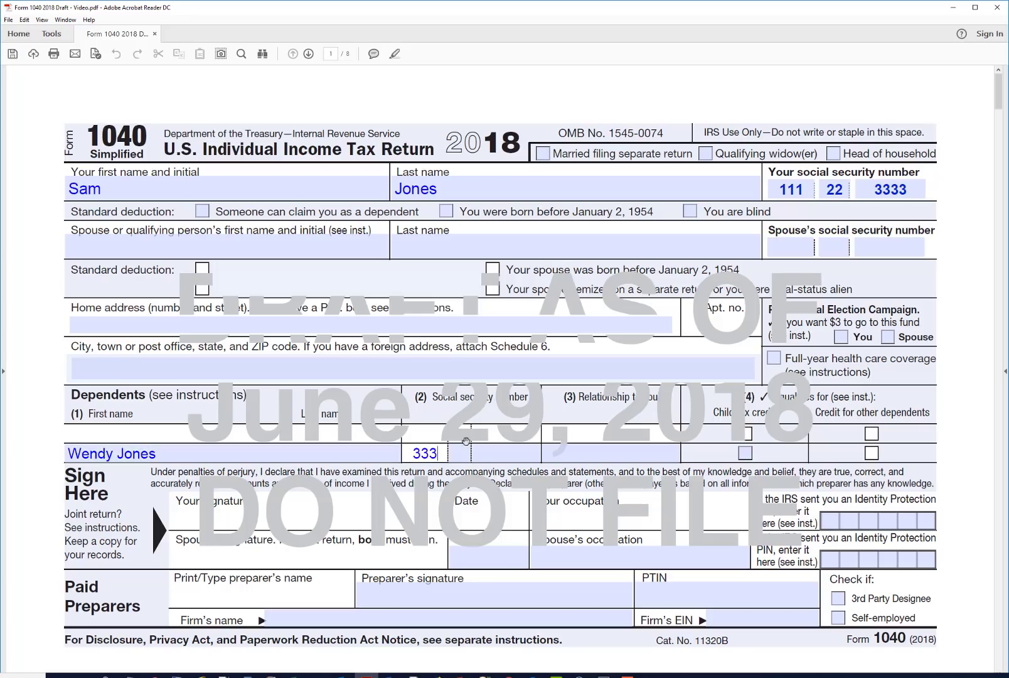
type("445555")
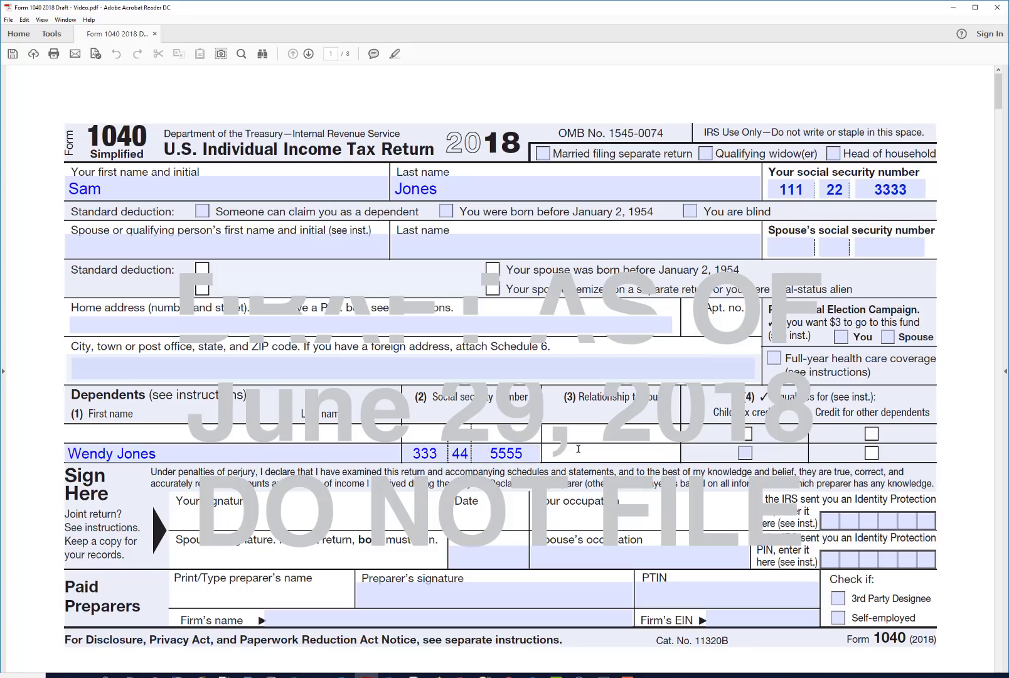
type("Daughter")
left_click(746, 453)
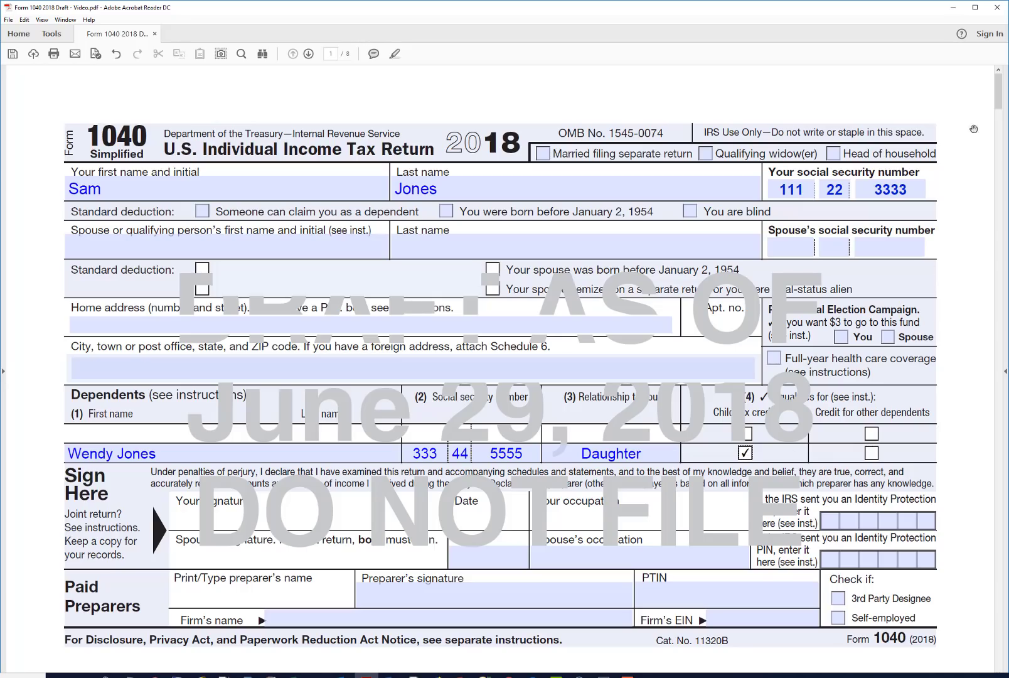
On page 2 of Form 1040, enter wages of 50,000 on line 1 and taxable interest of 1,100 on line 2b
left_click_drag(999, 99, 989, 174)
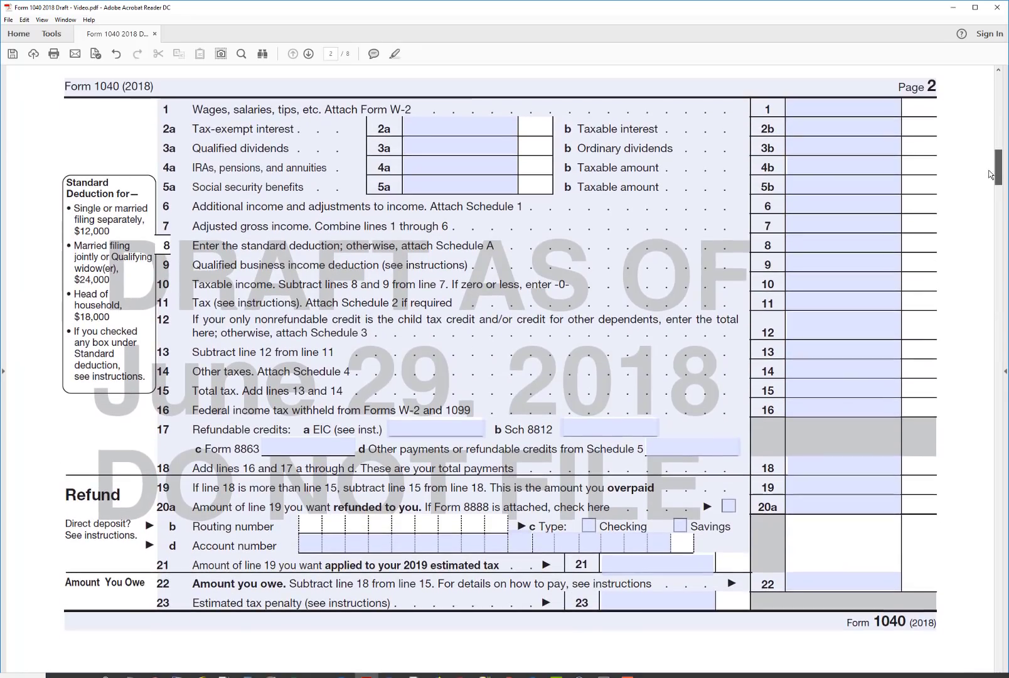
left_click(861, 109)
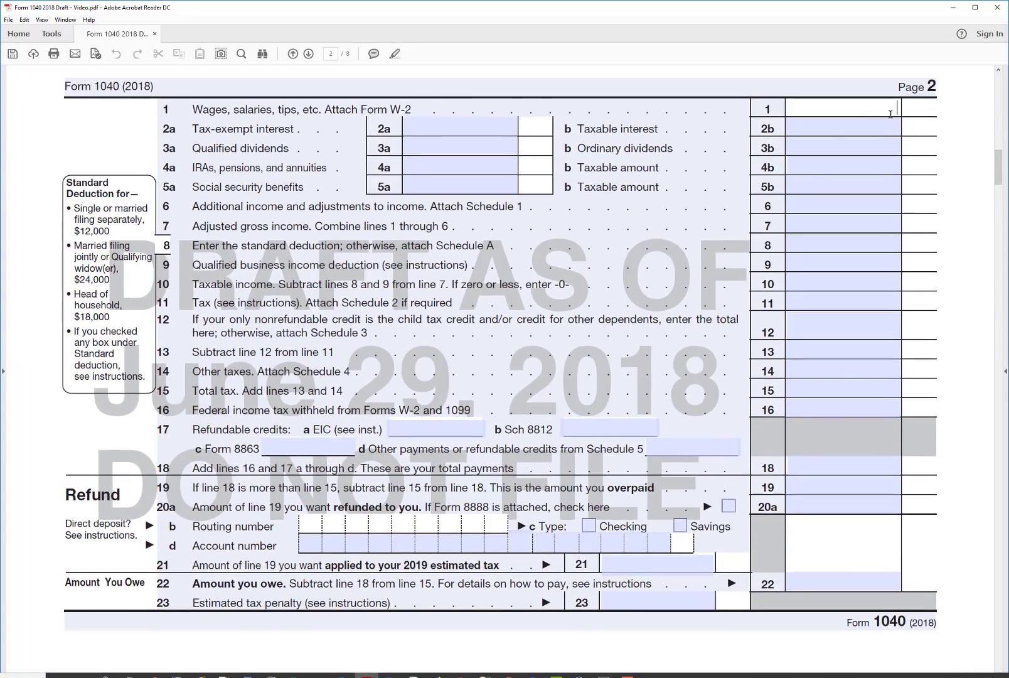
type("50,0")
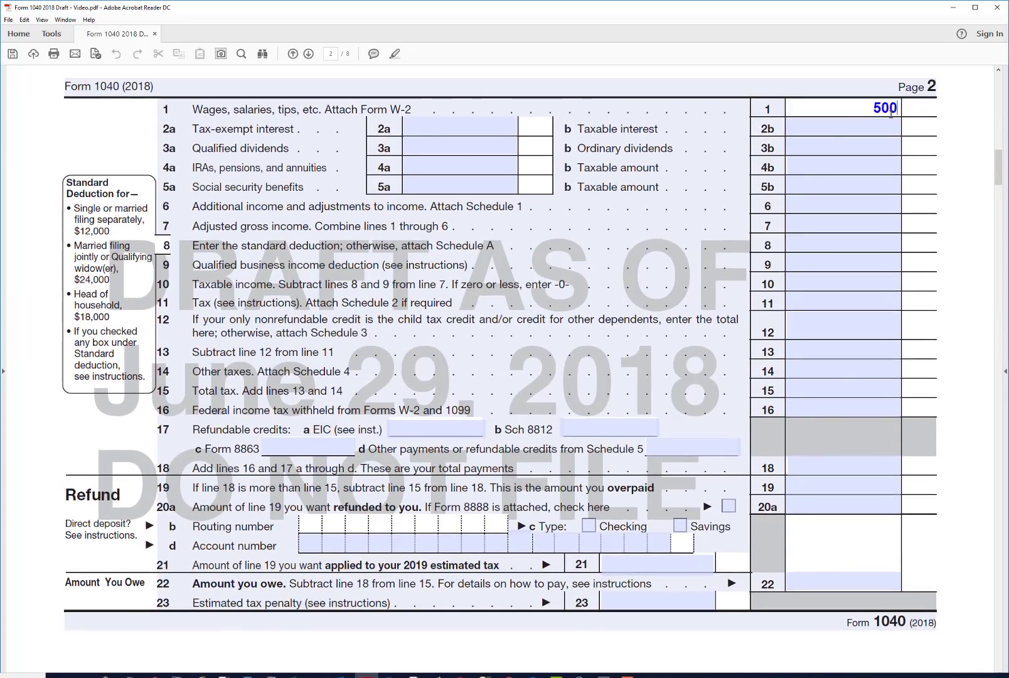
type("00")
key("Tab")
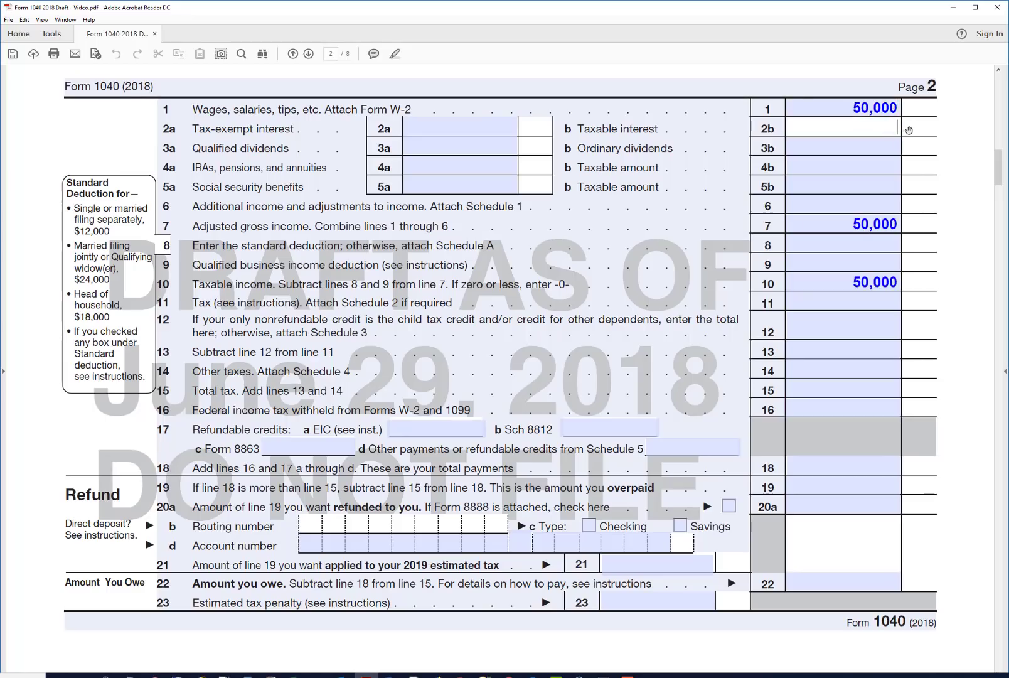
type("100")
key("BackSpace")
key("BackSpace")
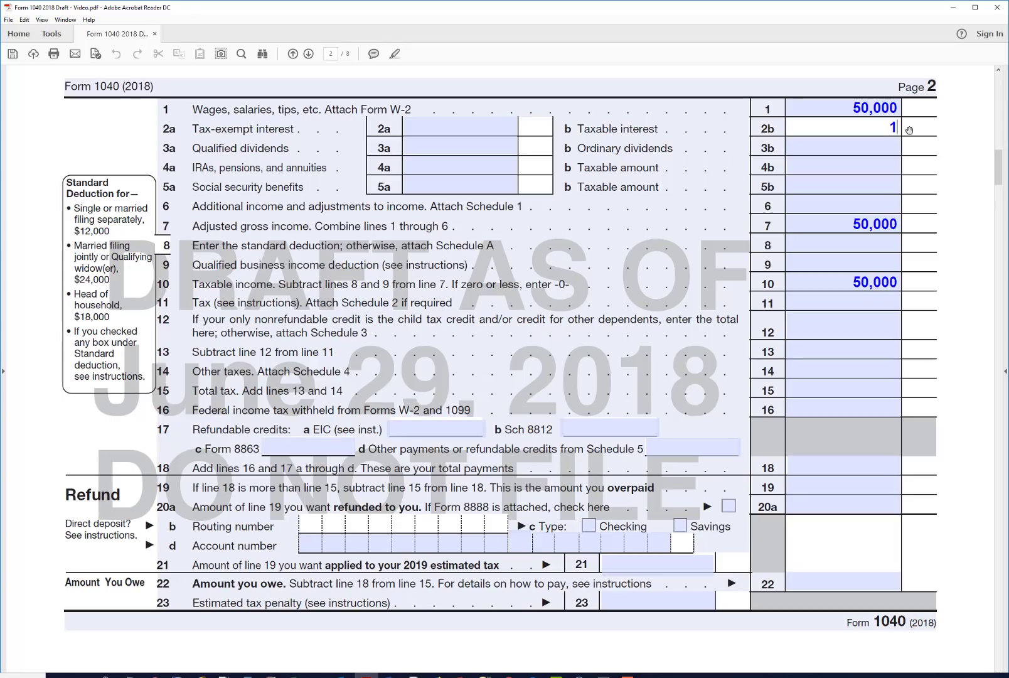
type("100")
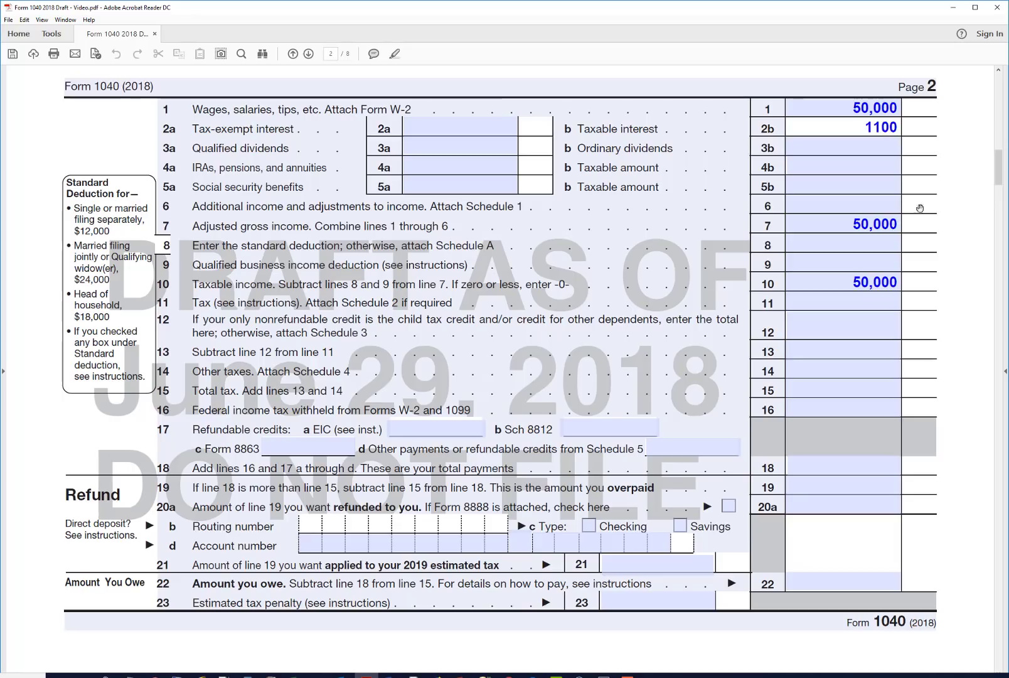
left_click(950, 217)
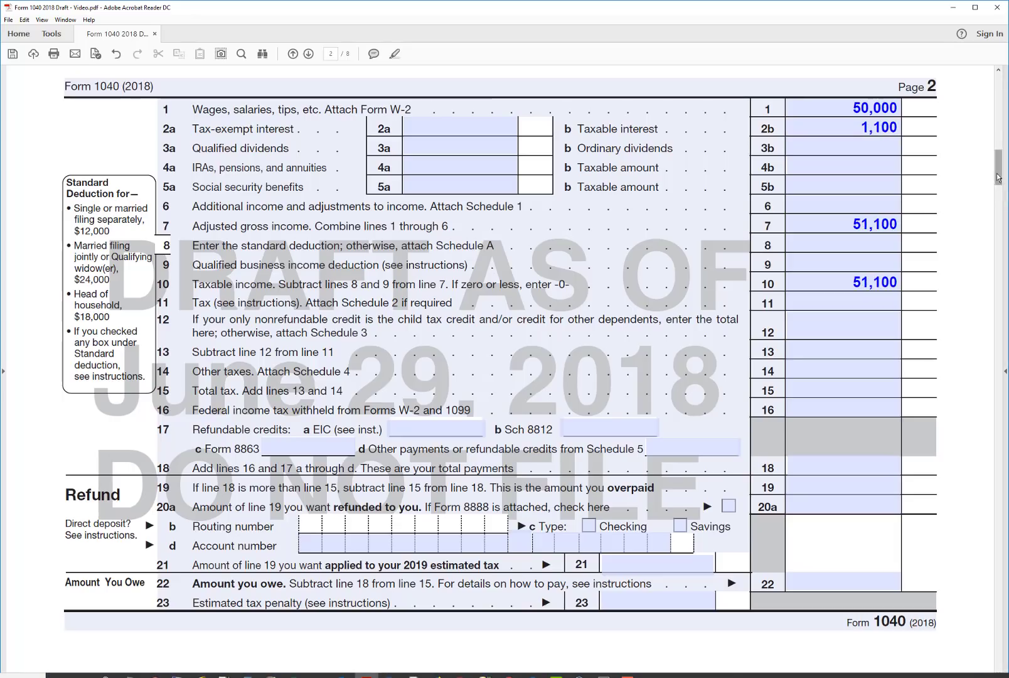
Enter business income of 2,000 on line 12 of Schedule 1
left_click_drag(998, 177, 989, 260)
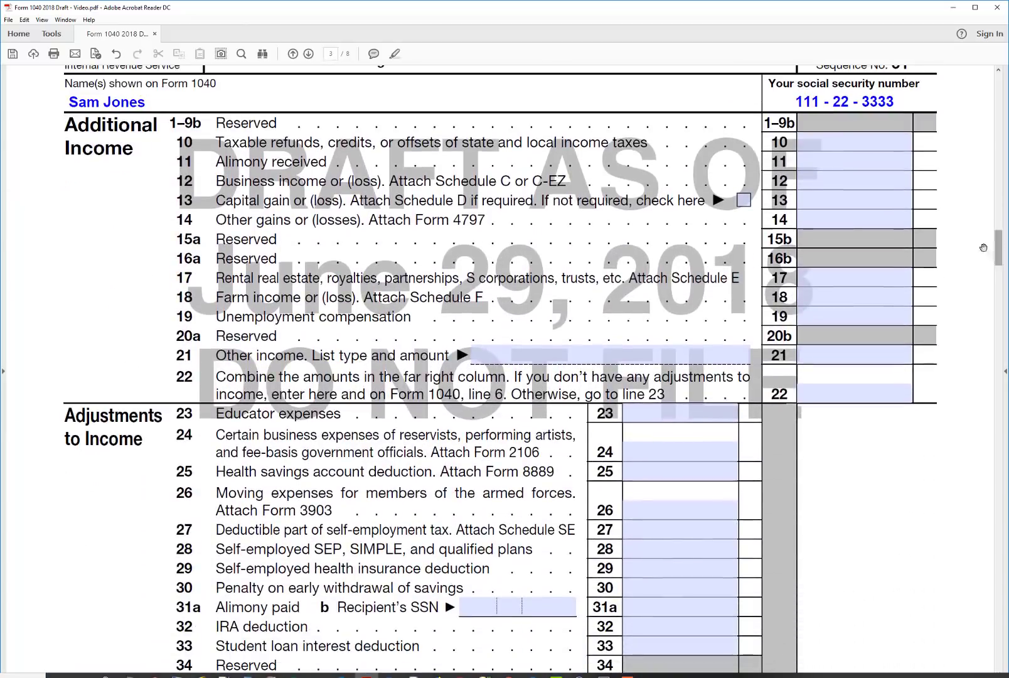
left_click(846, 184)
left_click(844, 181)
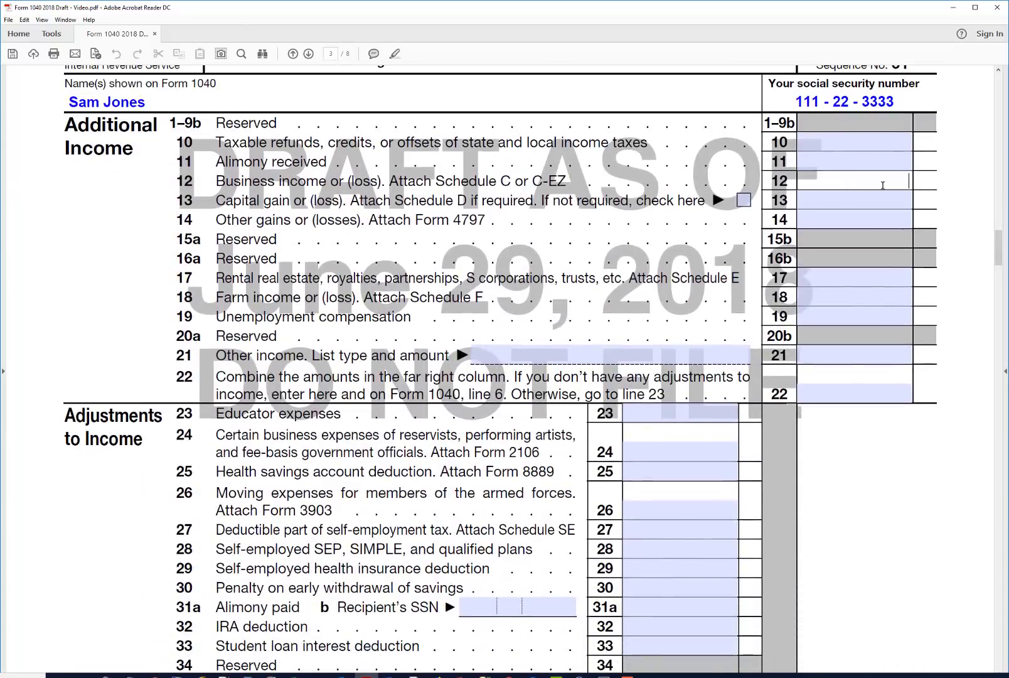
type("2000")
key("Tab")
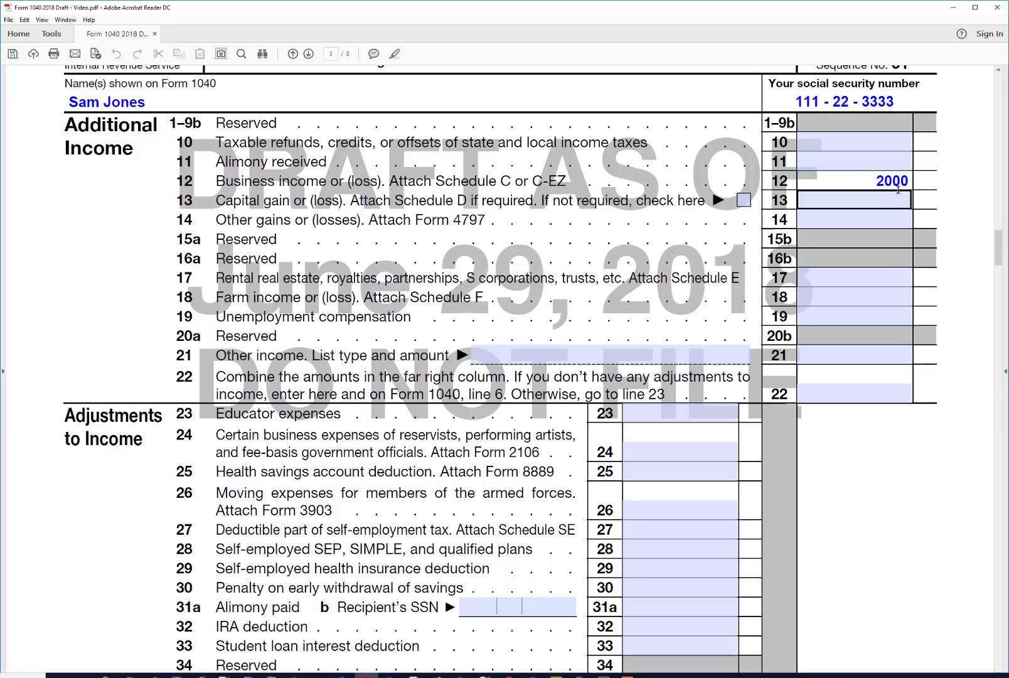
left_click(912, 190)
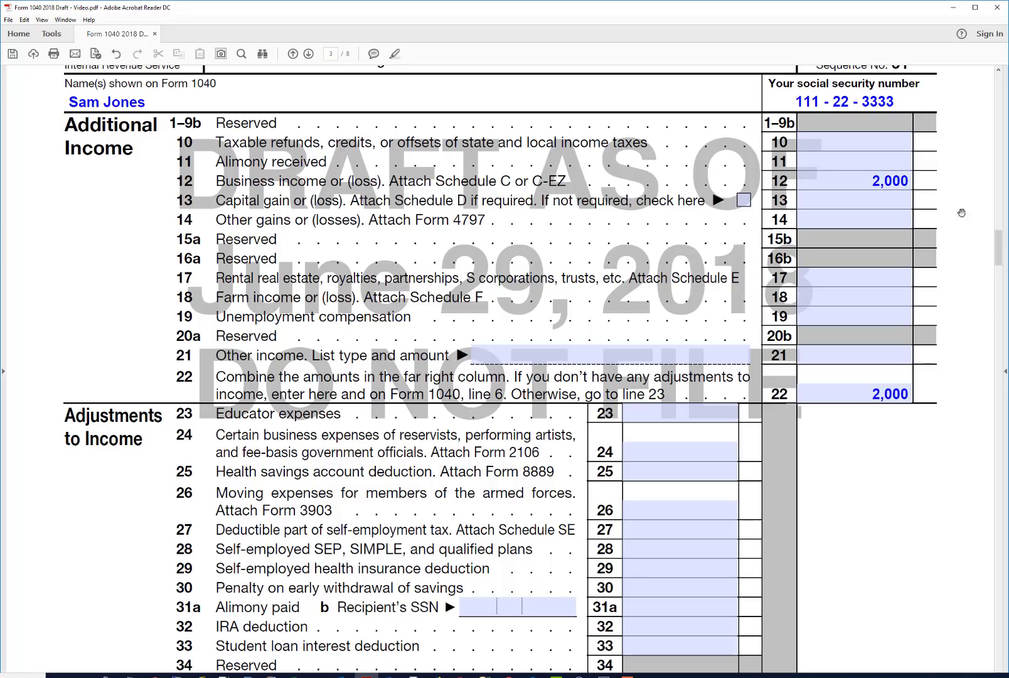
Enter 140 as the deductible part of self-employment tax on line 27 of Schedule 1
scroll(1002, 243, "down", 2)
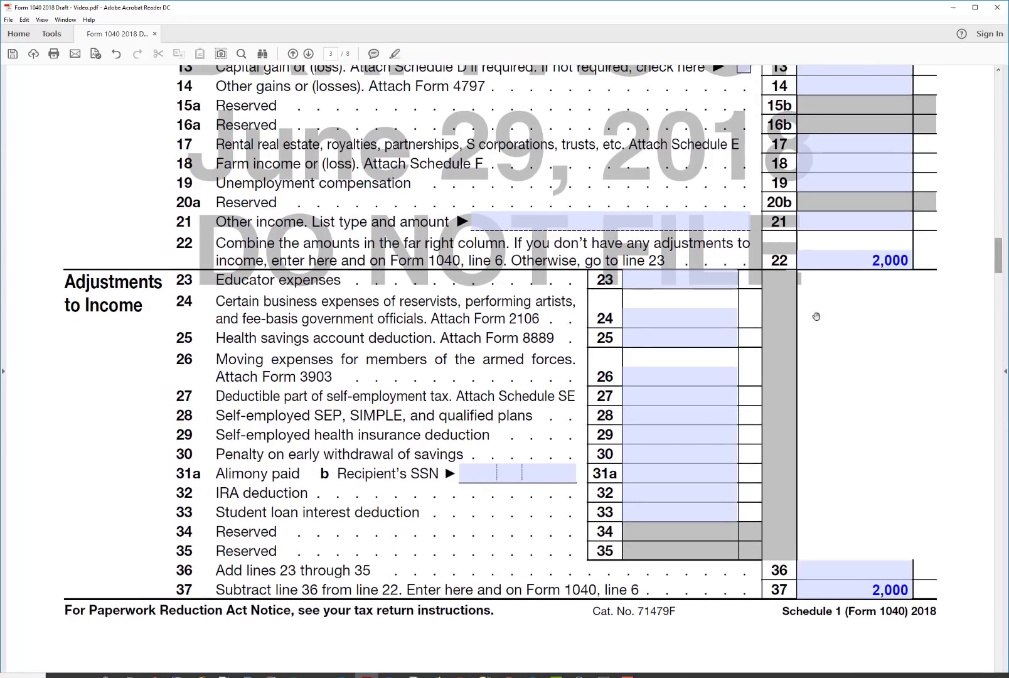
left_click(698, 276)
left_click(647, 312)
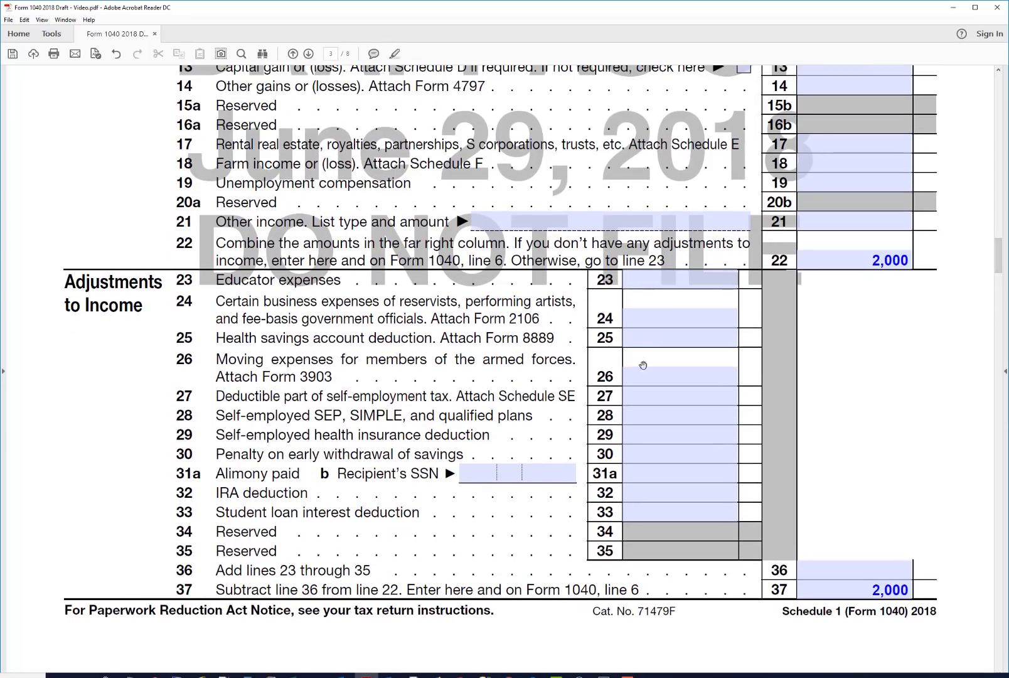
left_click(635, 396)
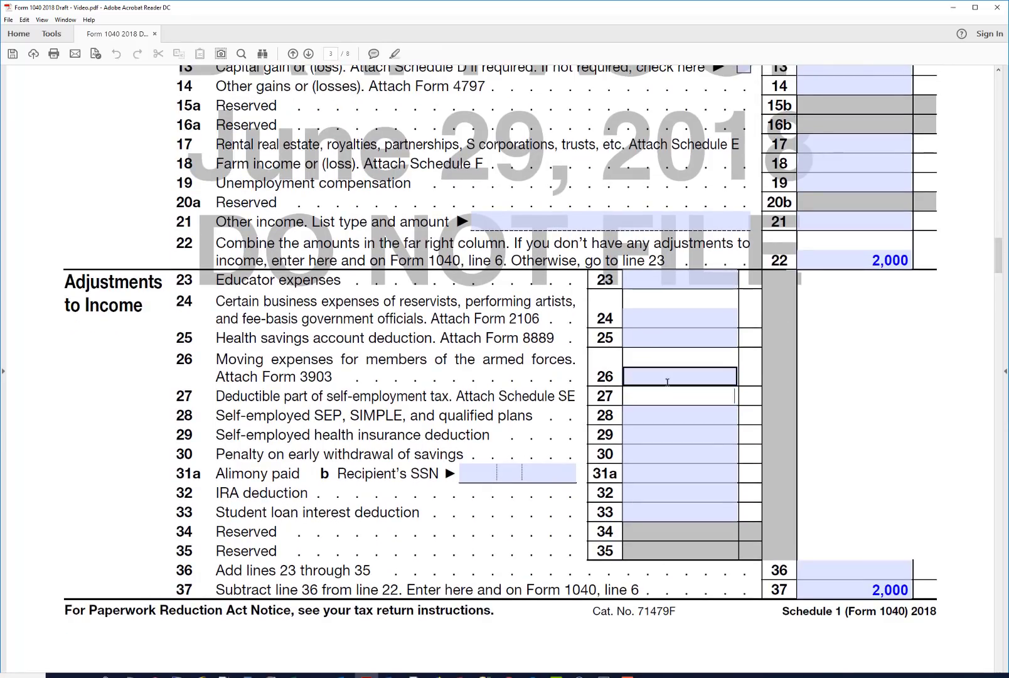
type("140")
left_click(667, 381)
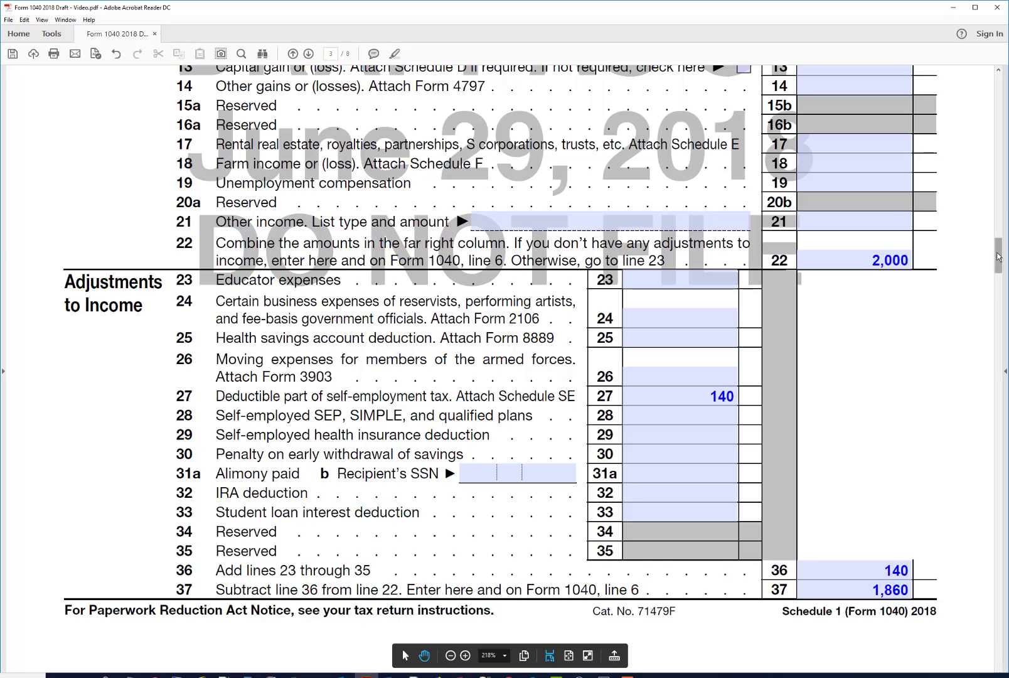
Enter the standard deduction of 12,000 on line 8 of Form 1040 page 2
left_click_drag(998, 255, 998, 158)
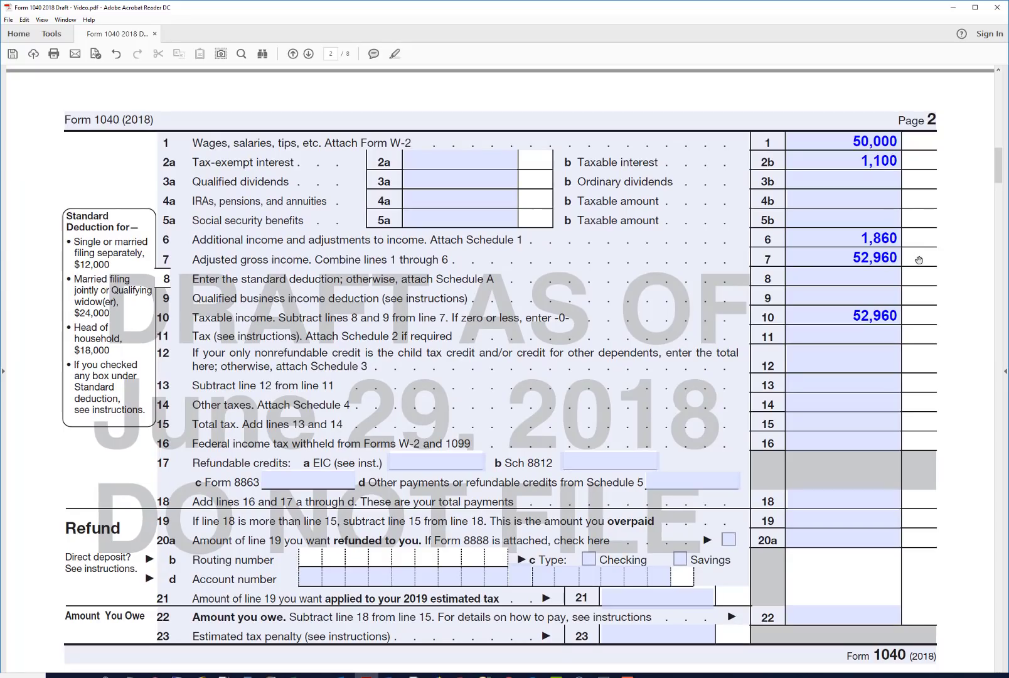
scroll(682, 221, "down", 1)
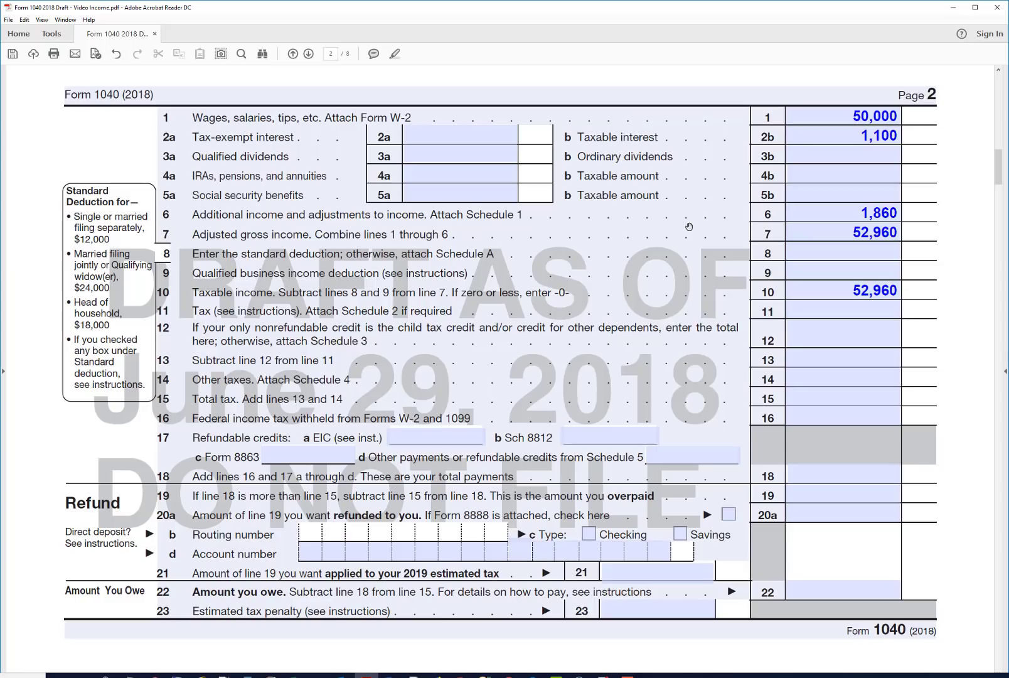
left_click(820, 251)
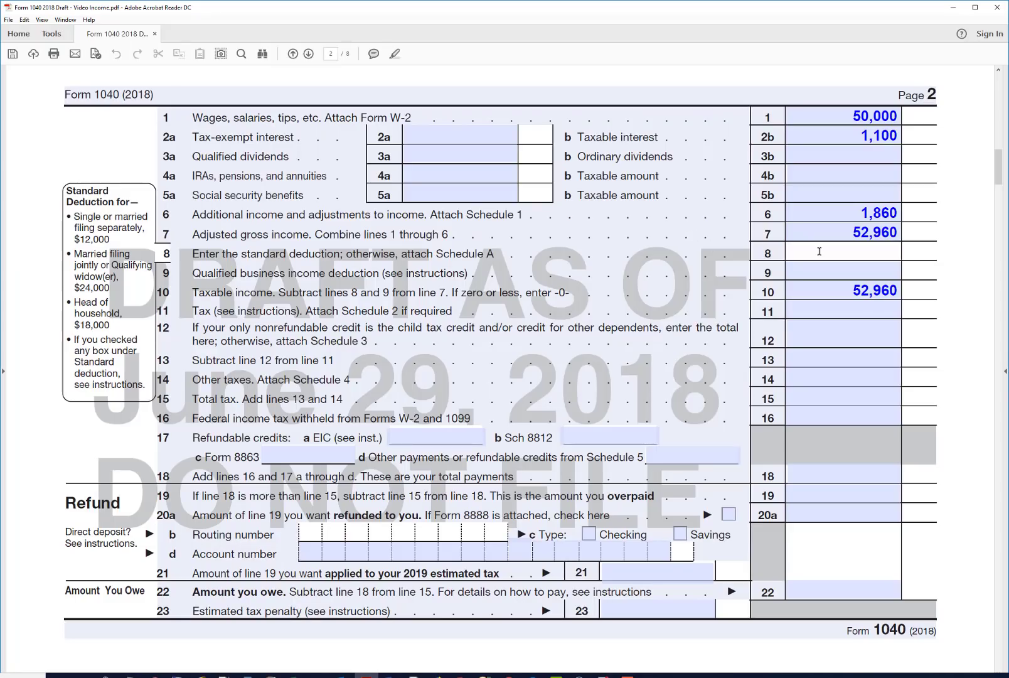
type("12000")
key("Return")
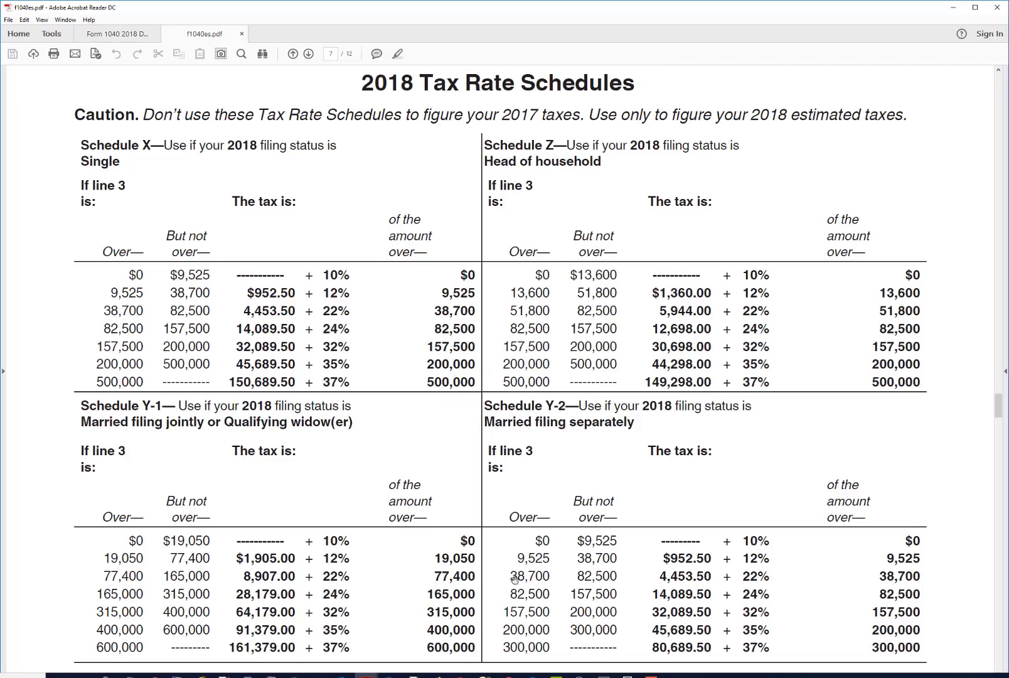
Switch to Calculator and subtract the 38,700 bracket threshold from the 40,960 taxable income
left_click(628, 675)
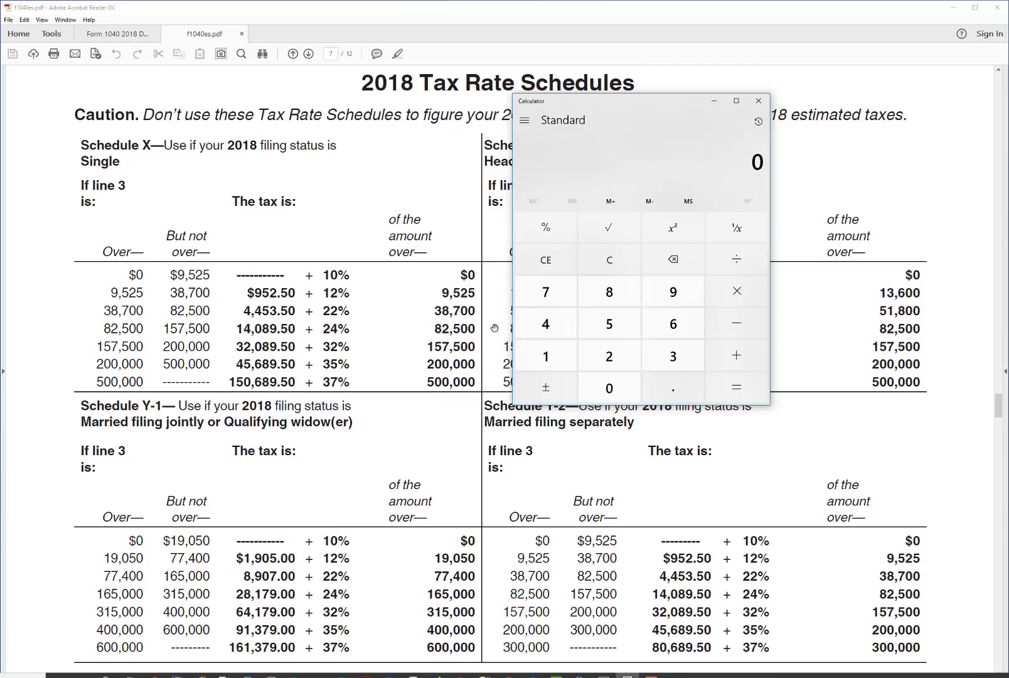
left_click(549, 323)
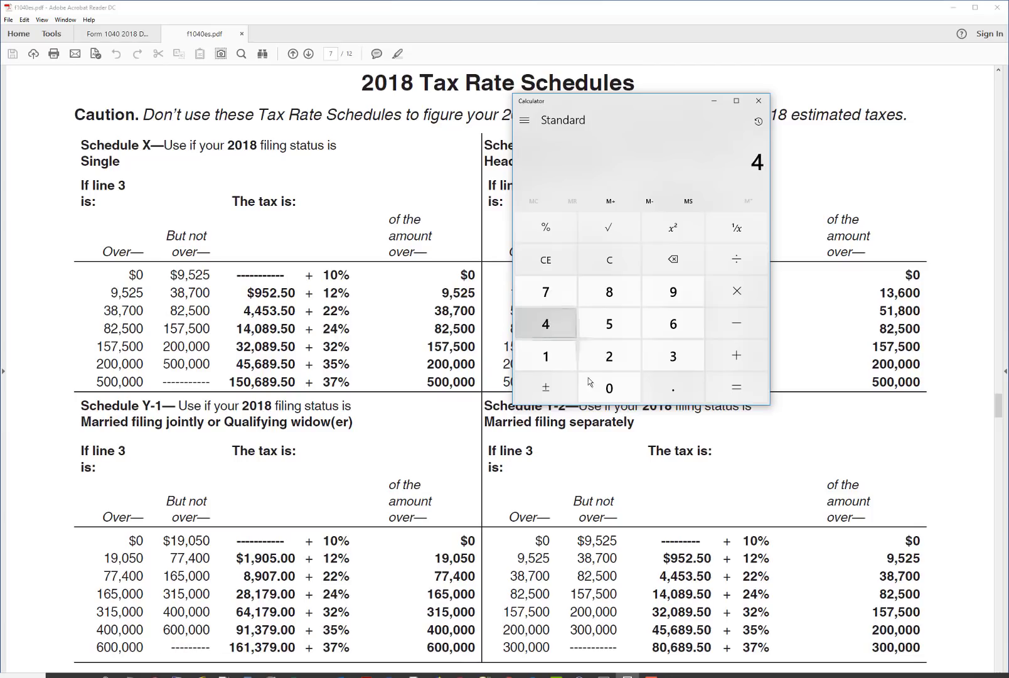
left_click(597, 387)
left_click(666, 302)
left_click(670, 324)
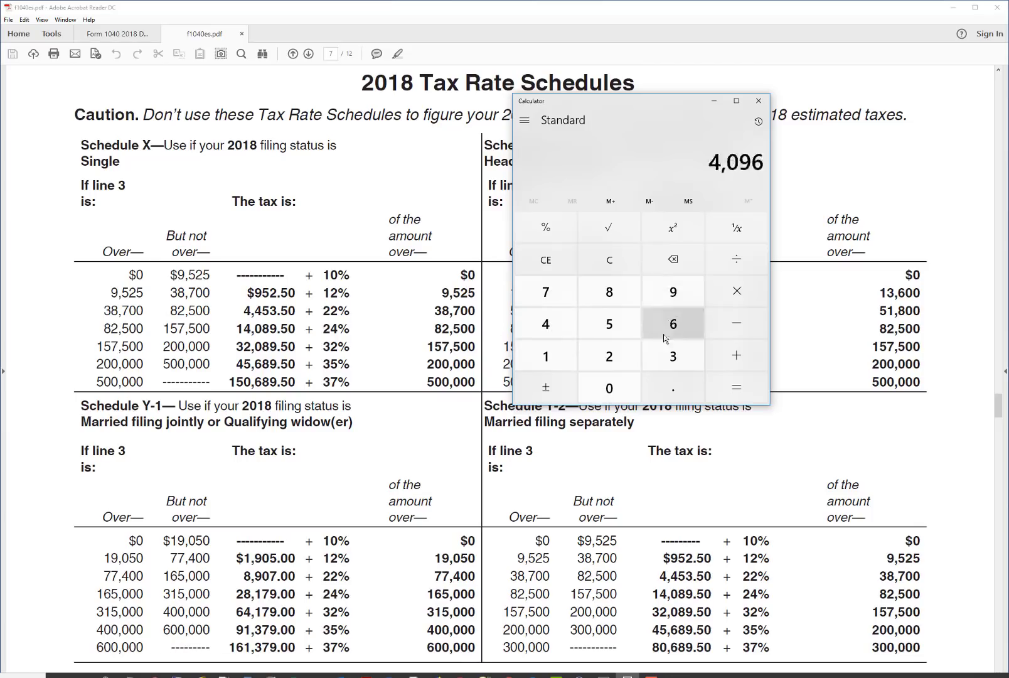
left_click(609, 387)
left_click(748, 325)
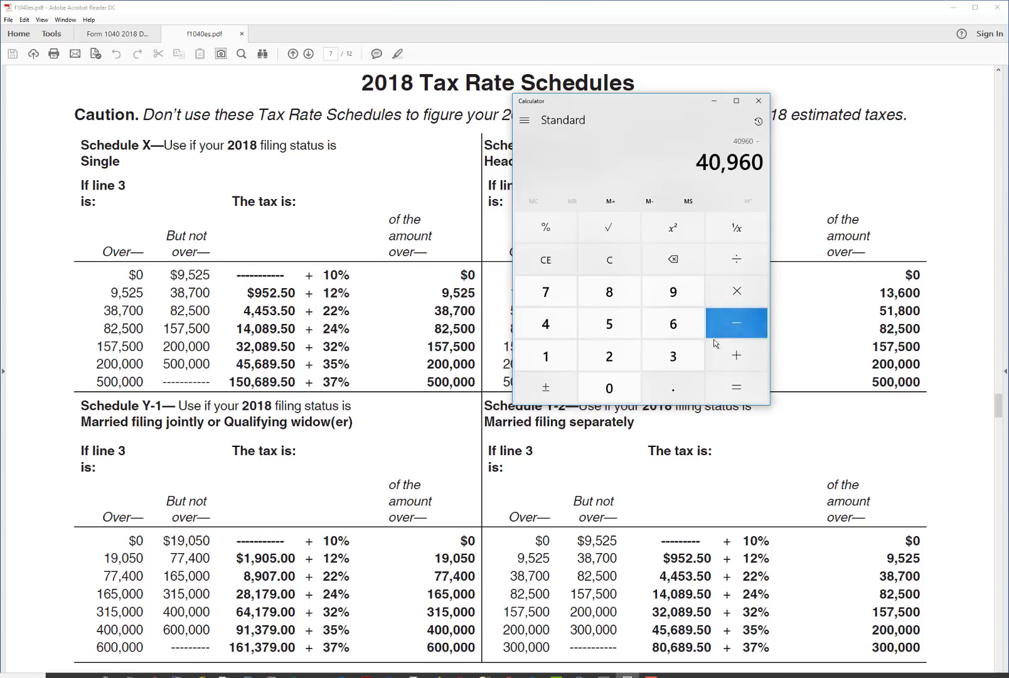
left_click(685, 356)
left_click(614, 307)
left_click(555, 297)
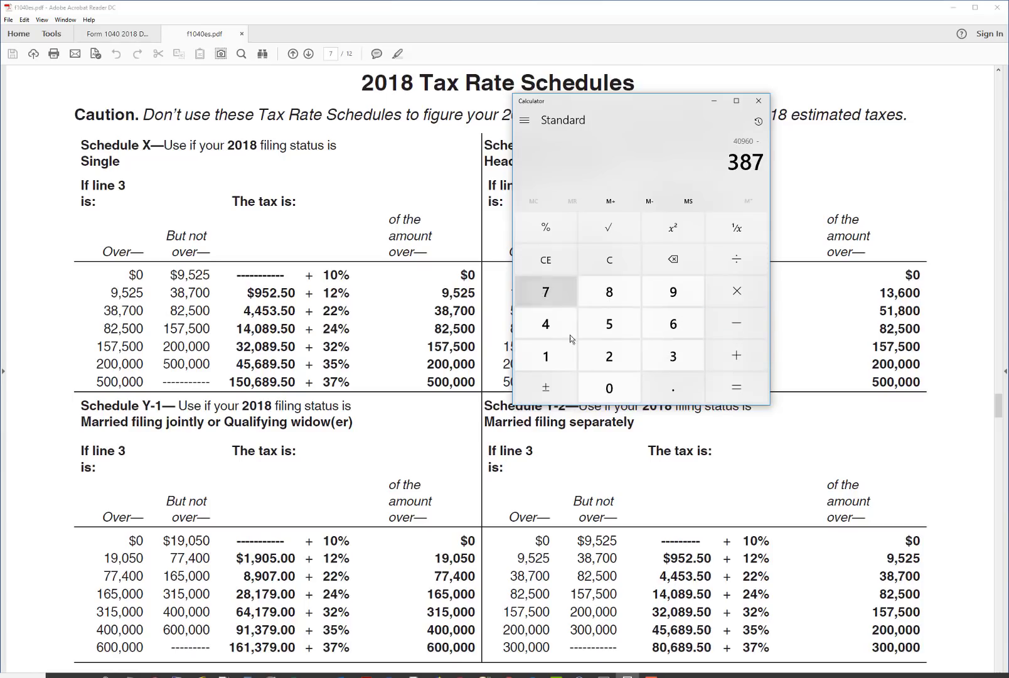
left_click(621, 396)
left_click(632, 395)
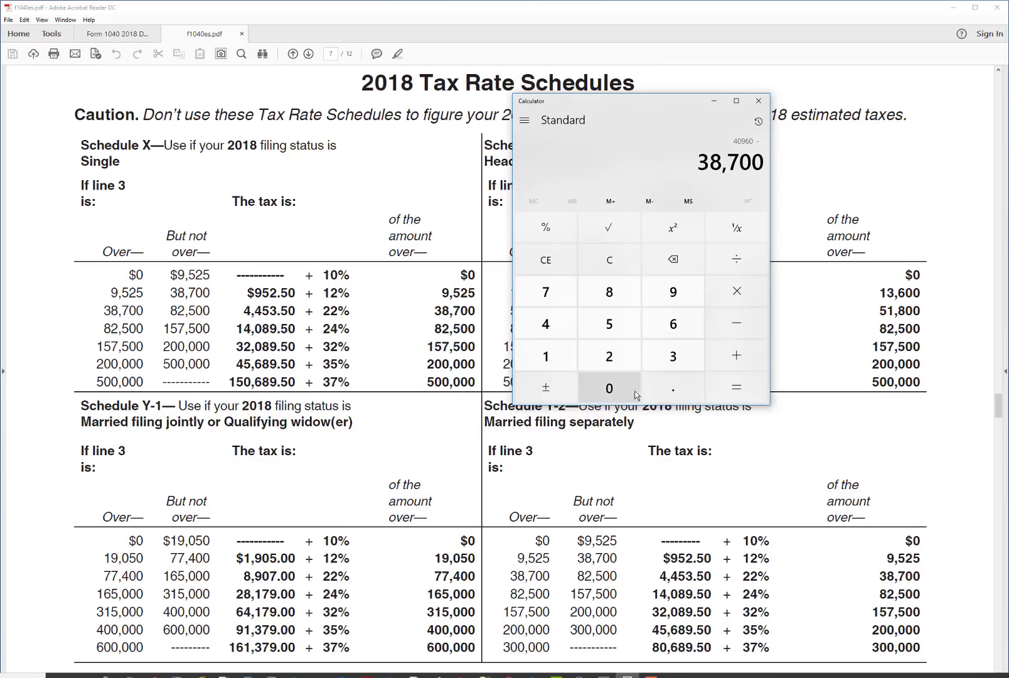
left_click(729, 389)
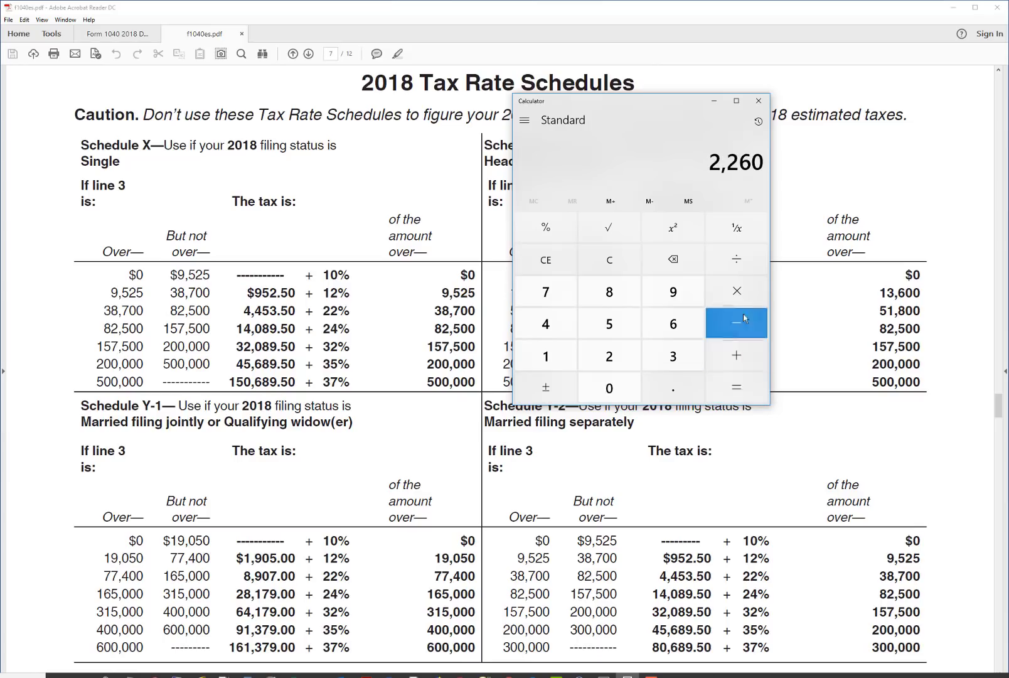
Multiply the income above the bracket threshold by the 22% rate, entered as 0.22
left_click(736, 292)
left_click(673, 388)
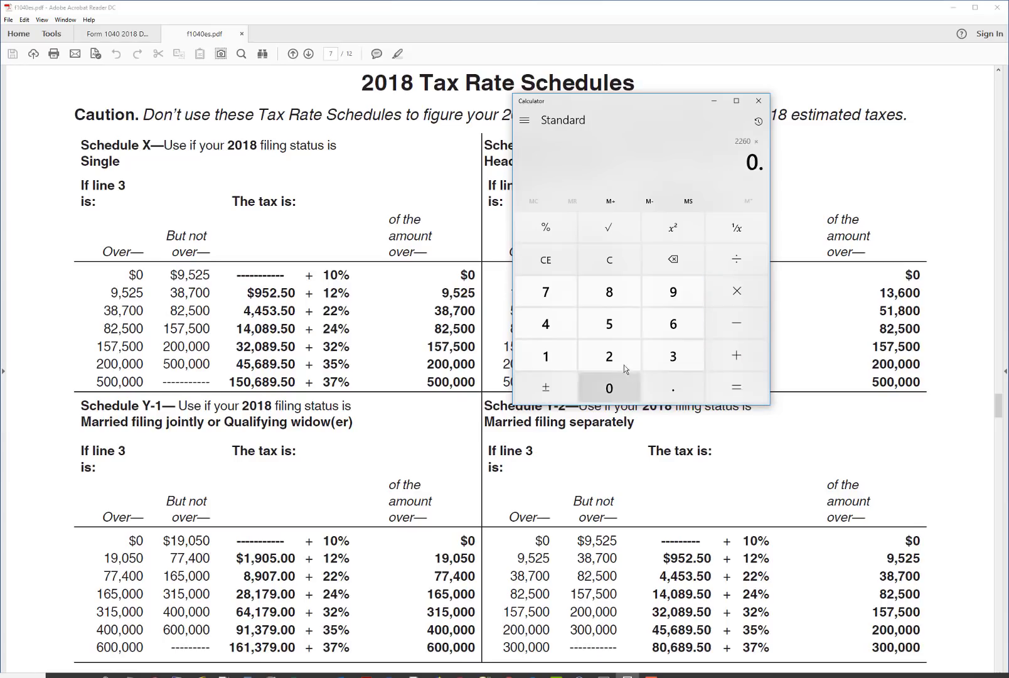
left_click(618, 362)
left_click(618, 363)
left_click(739, 389)
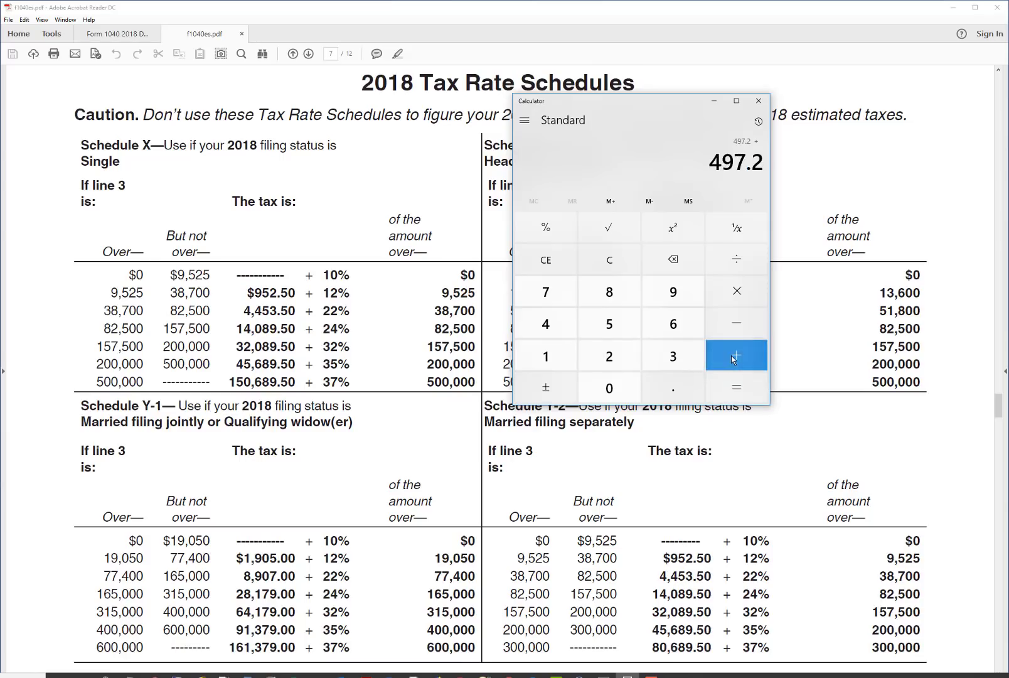
Add the bracket's base tax of 4,453.5 to the calculated amount
double_click(550, 326)
left_click(600, 327)
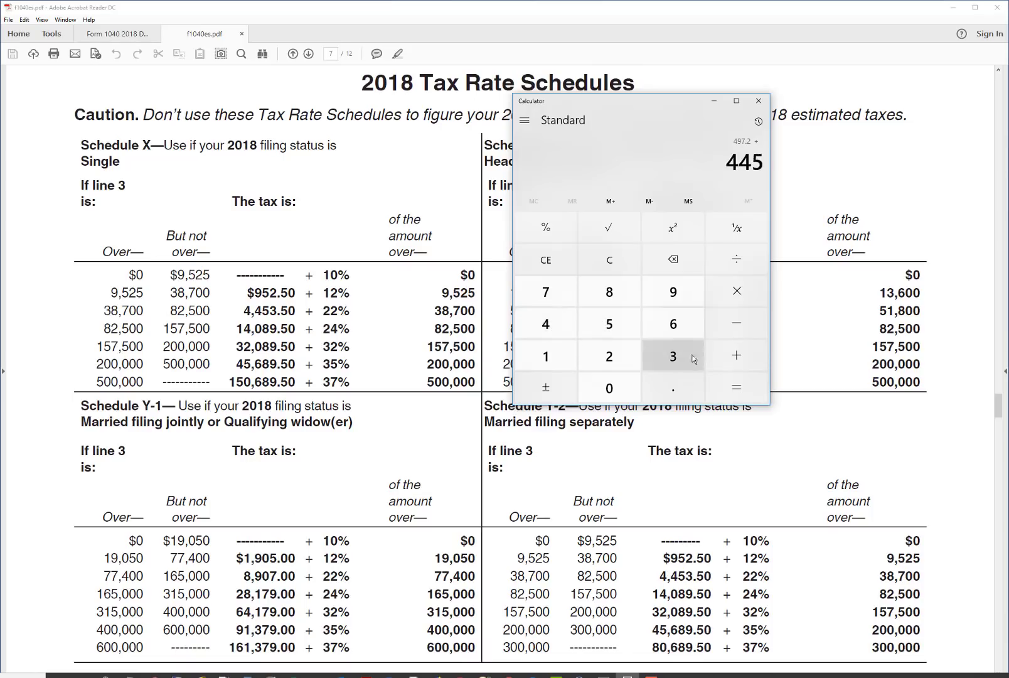
left_click(694, 359)
left_click(679, 390)
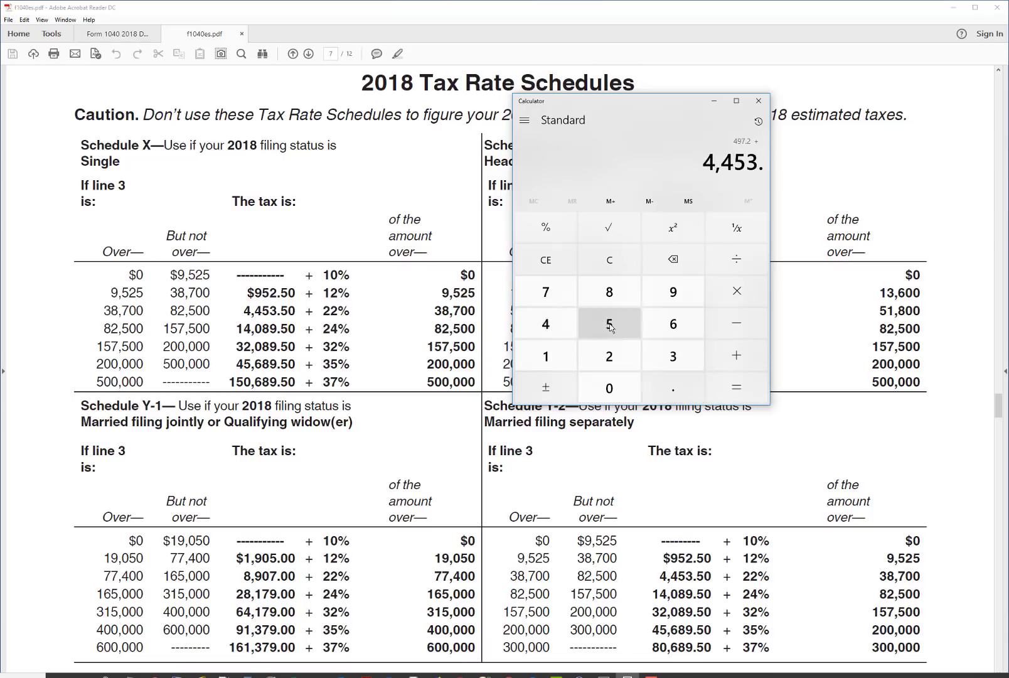
left_click(611, 326)
left_click(735, 390)
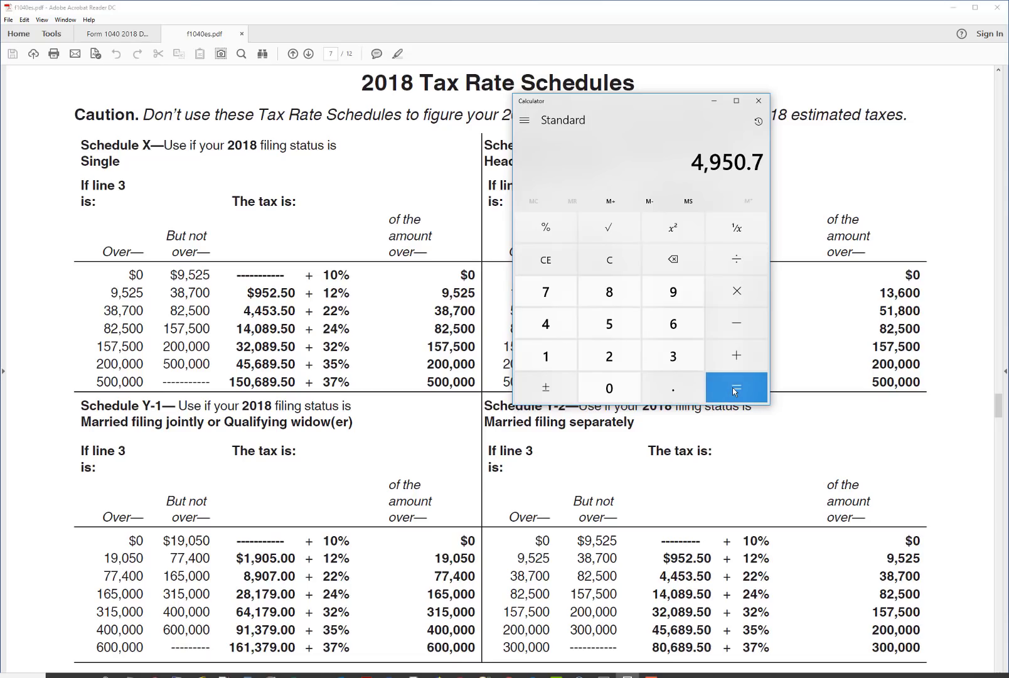
Return to the Form 1040 draft in Adobe Acrobat Reader and enter tax of 4,950 on line 44 of Schedule 2
left_click(118, 33)
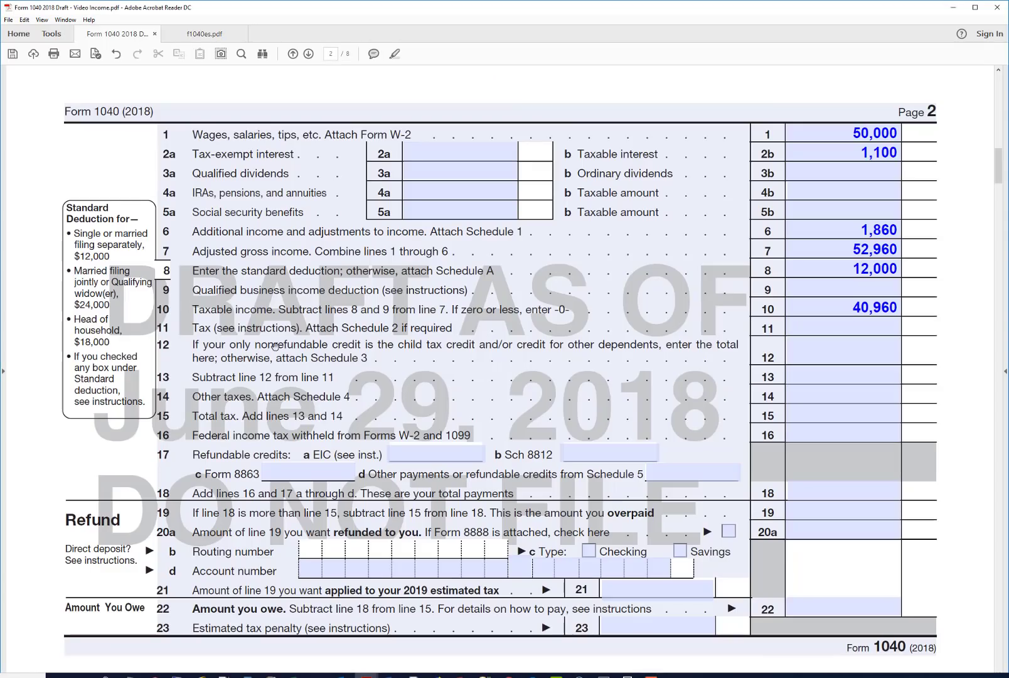
left_click(889, 239)
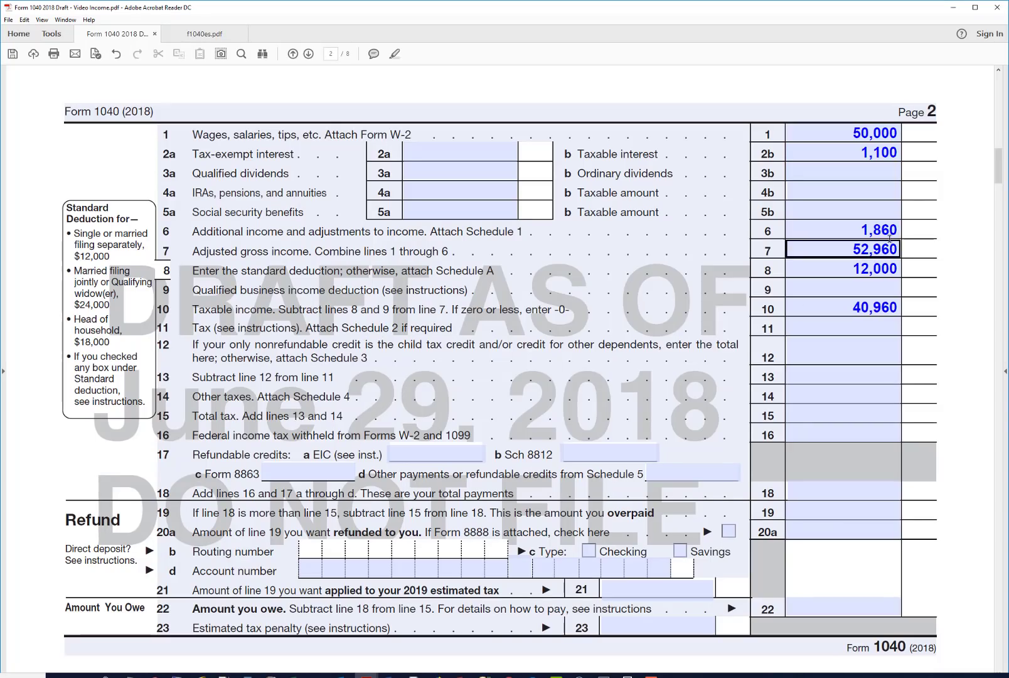
left_click_drag(998, 171, 979, 319)
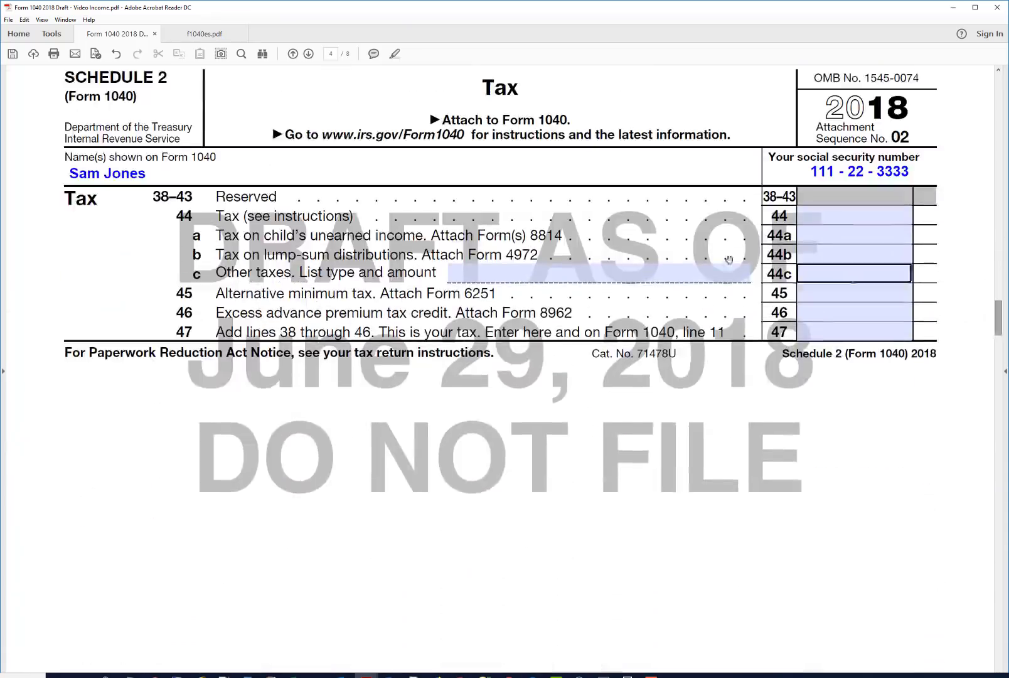
left_click_drag(728, 259, 729, 259)
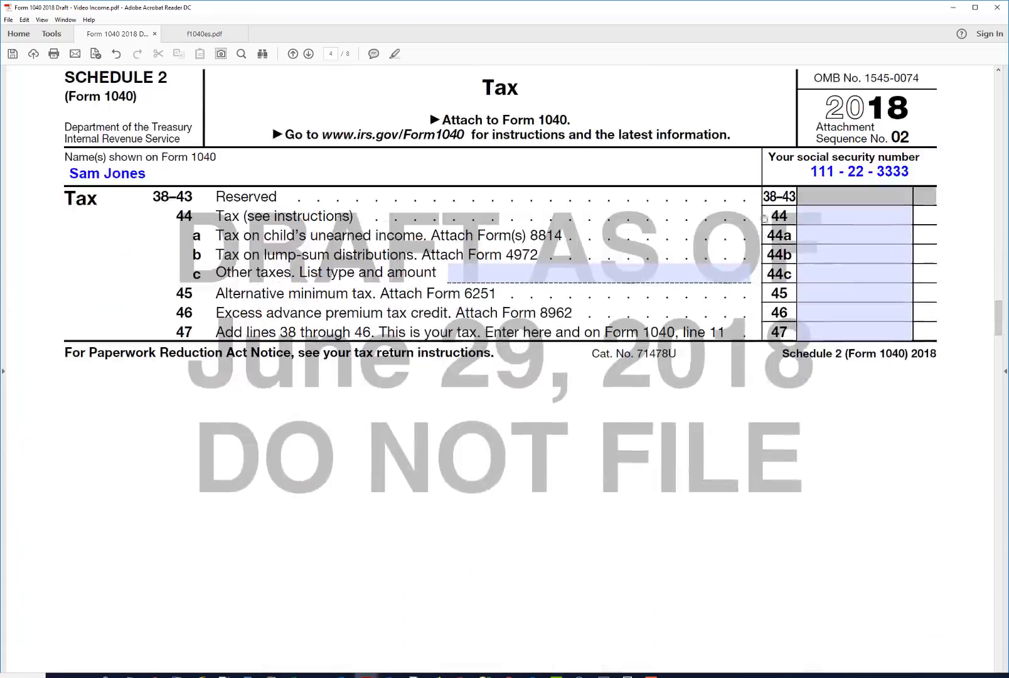
left_click(827, 216)
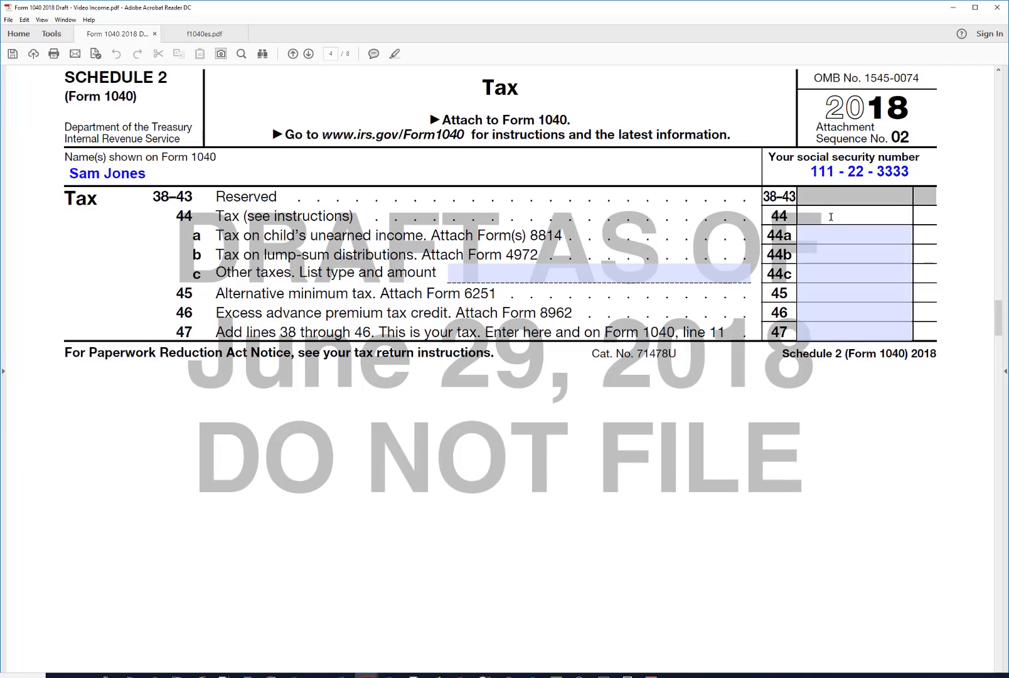
type("4950")
key("Return")
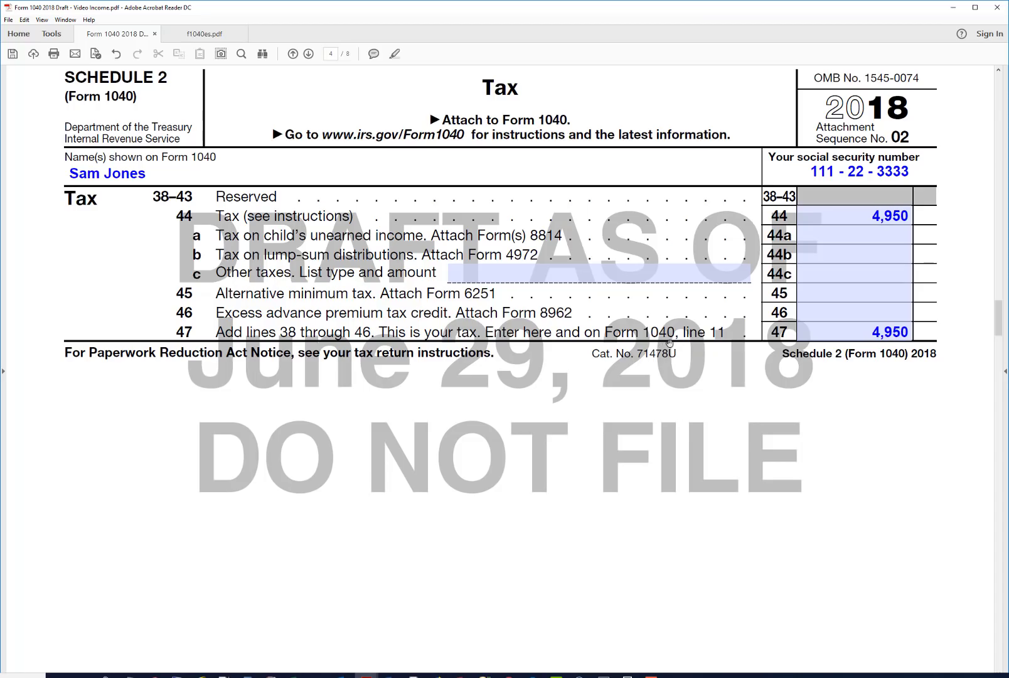
Enter a child and dependent care credit of 400 on line 49 of Schedule 3
left_click_drag(999, 317, 998, 179)
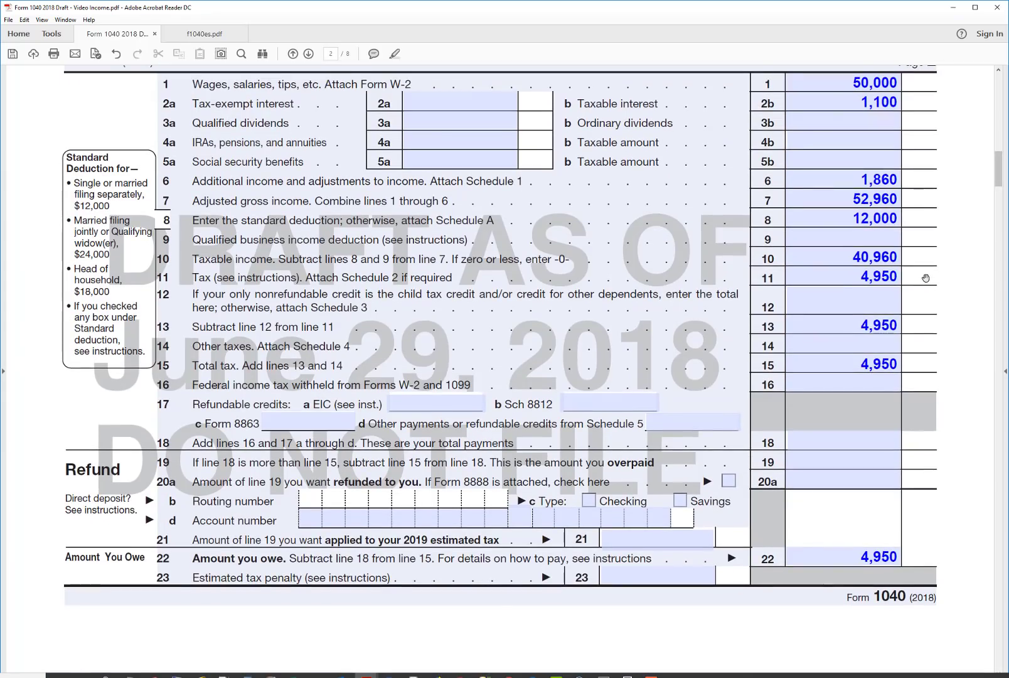
scroll(164, 174, "up", 1)
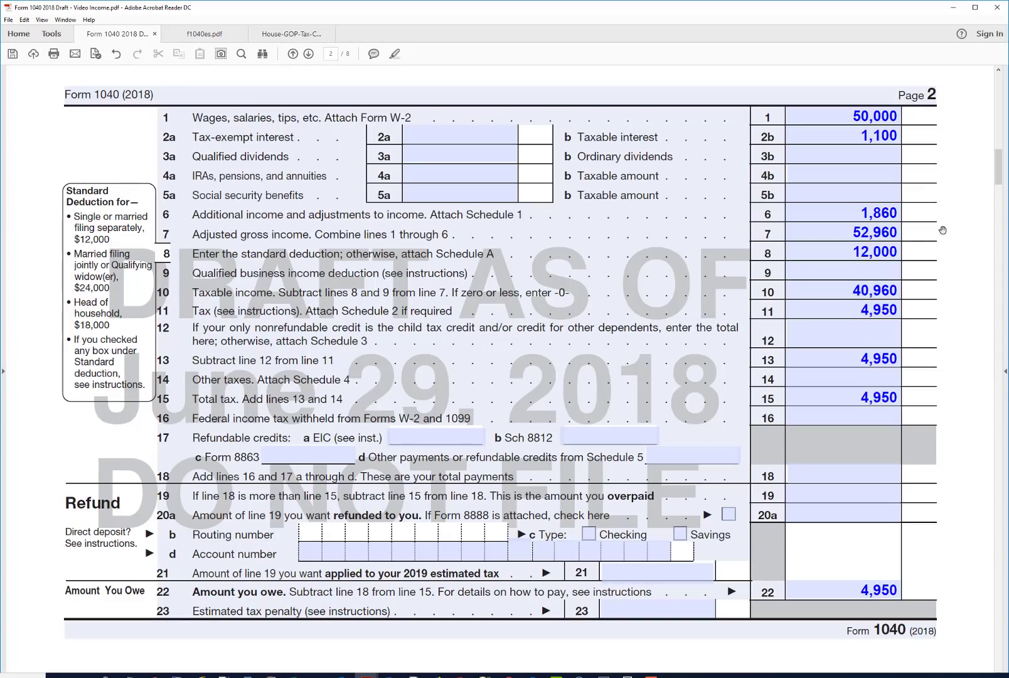
left_click_drag(998, 181, 977, 399)
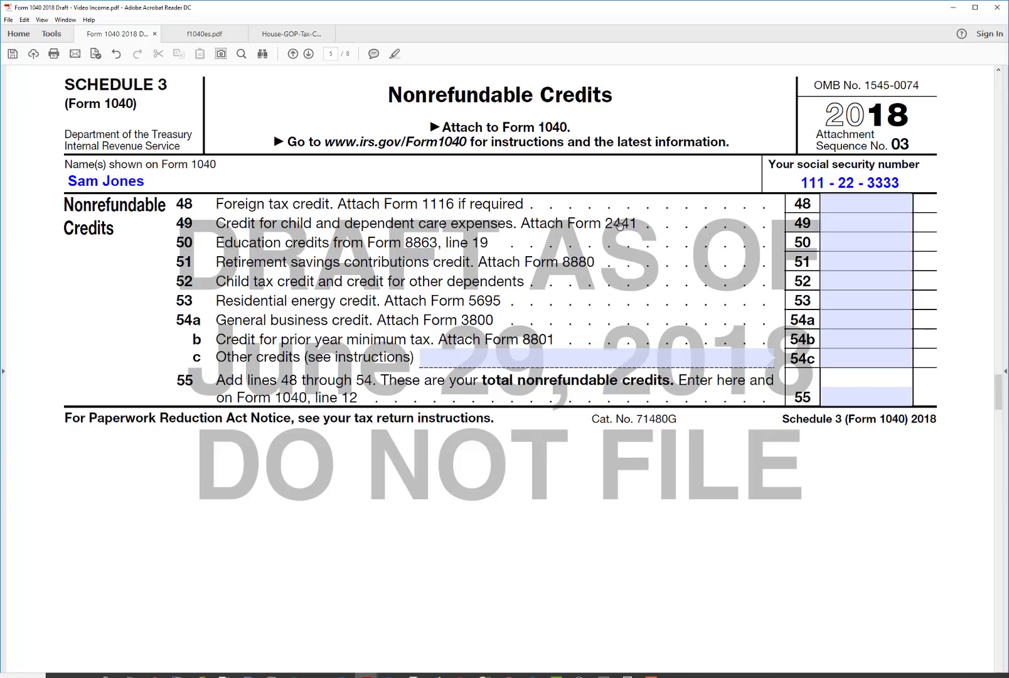
left_click(831, 220)
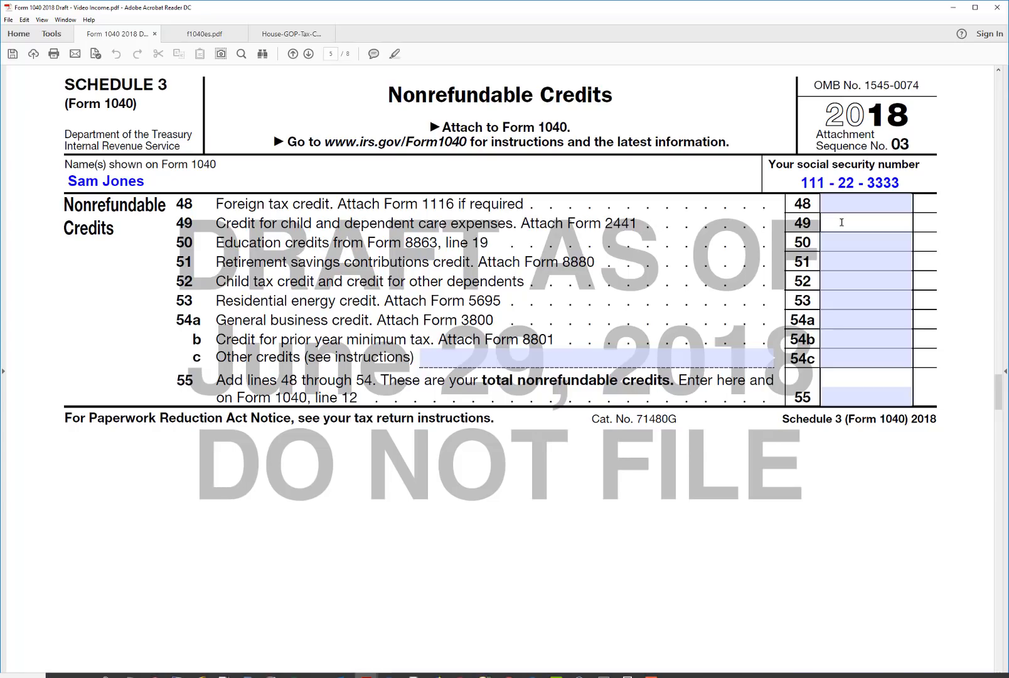
type("400")
key("Return")
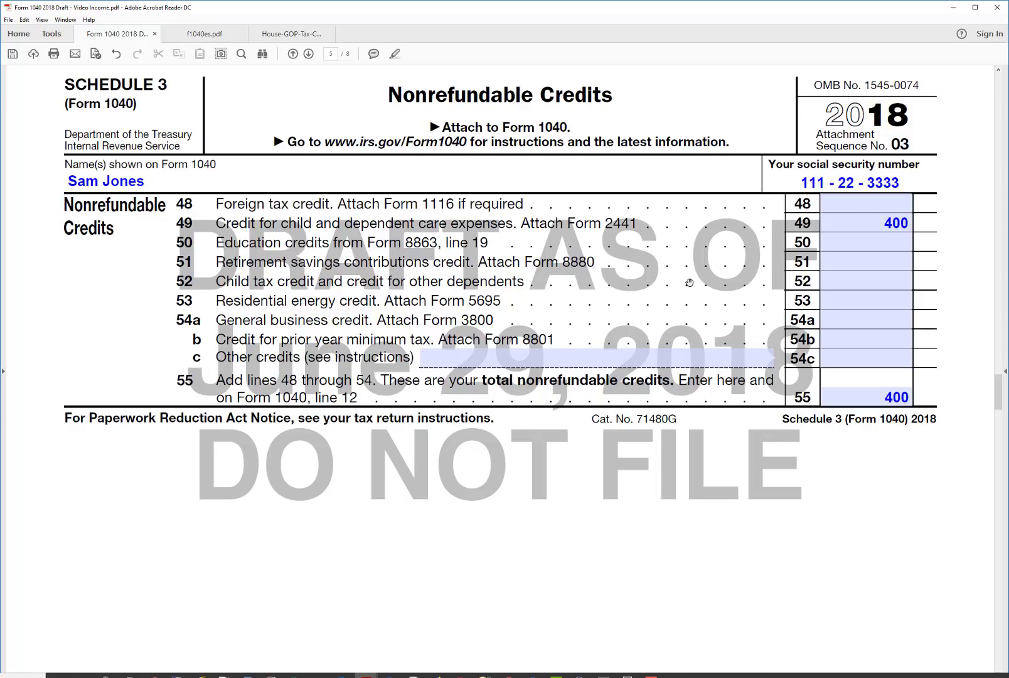
Enter a child tax credit of 2,000 on line 52 of Schedule 3
left_click(853, 276)
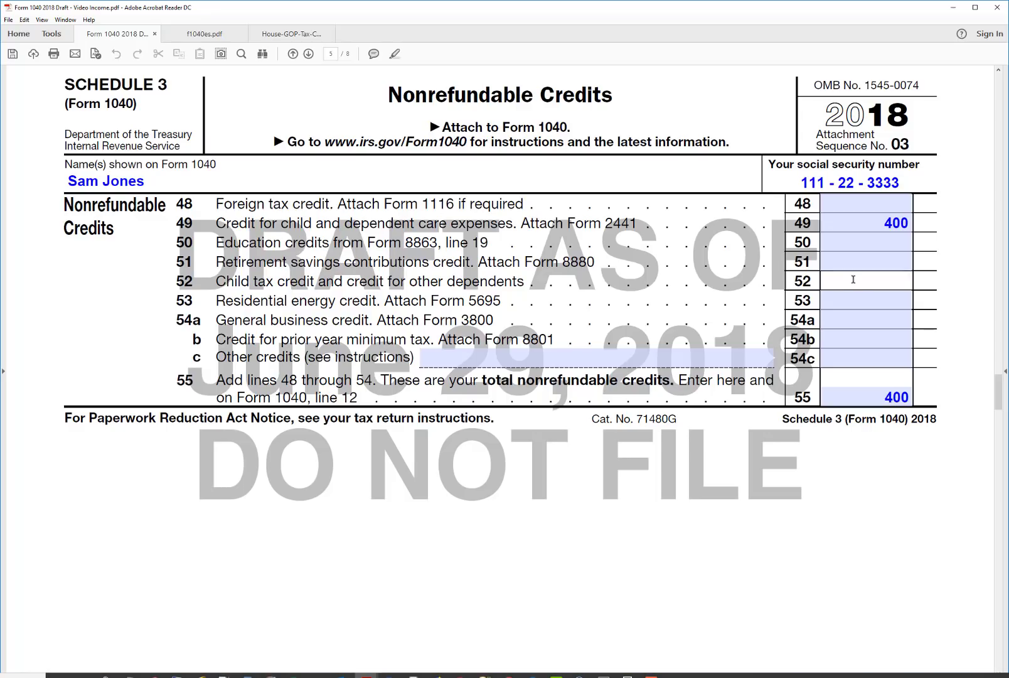
type("2000")
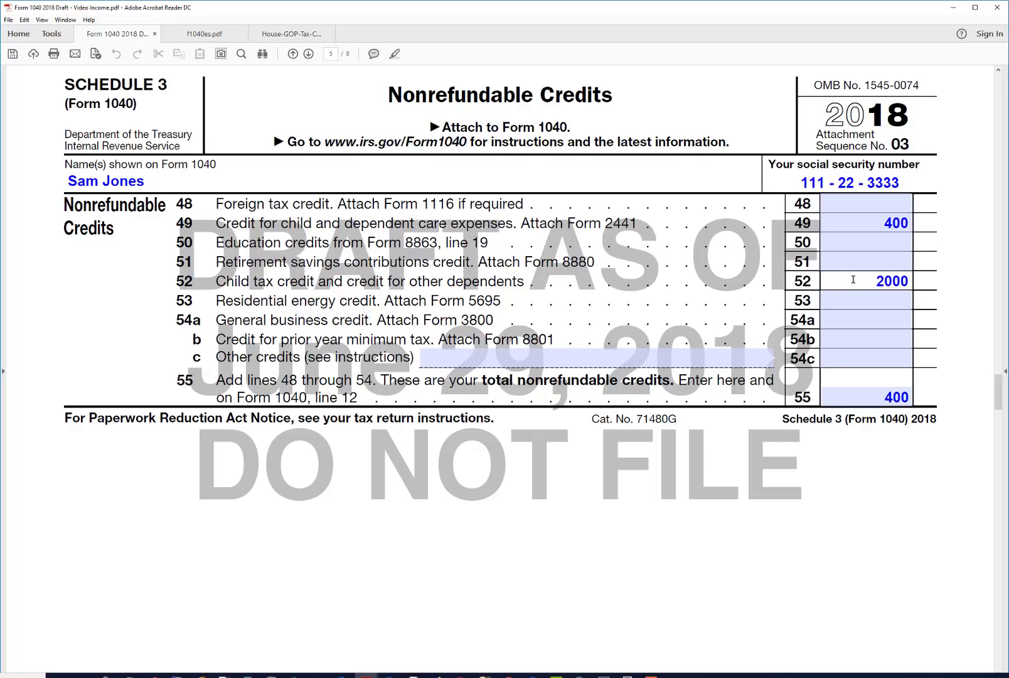
key("Return")
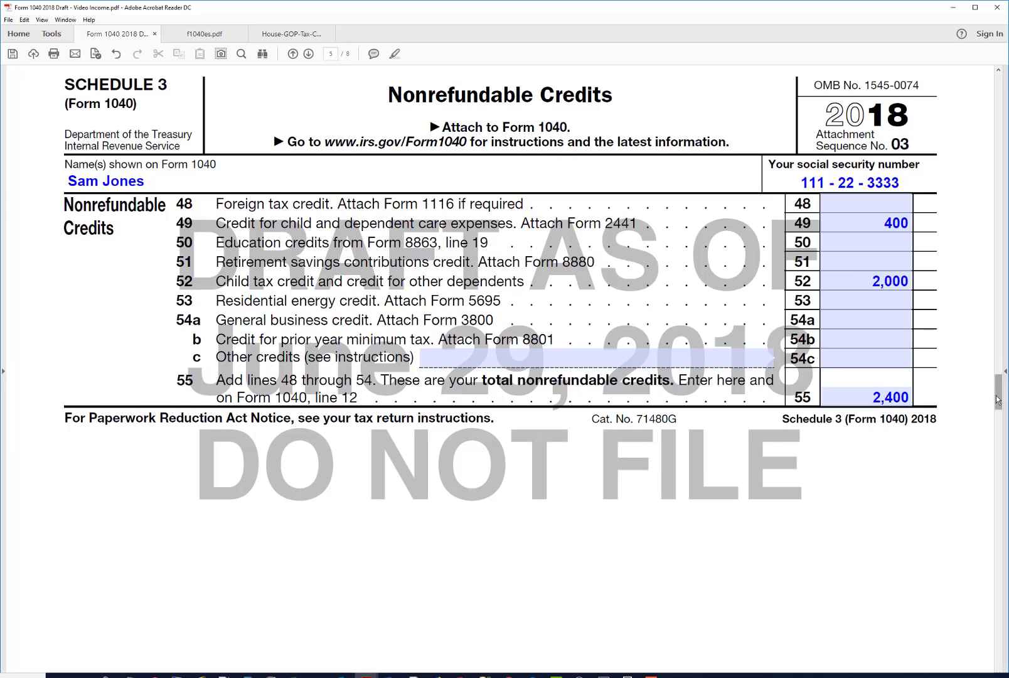
Check the credits carried to Form 1040 page 2 and enter self-employment tax of 280 on line 57 of Schedule 4
left_click_drag(998, 383, 999, 170)
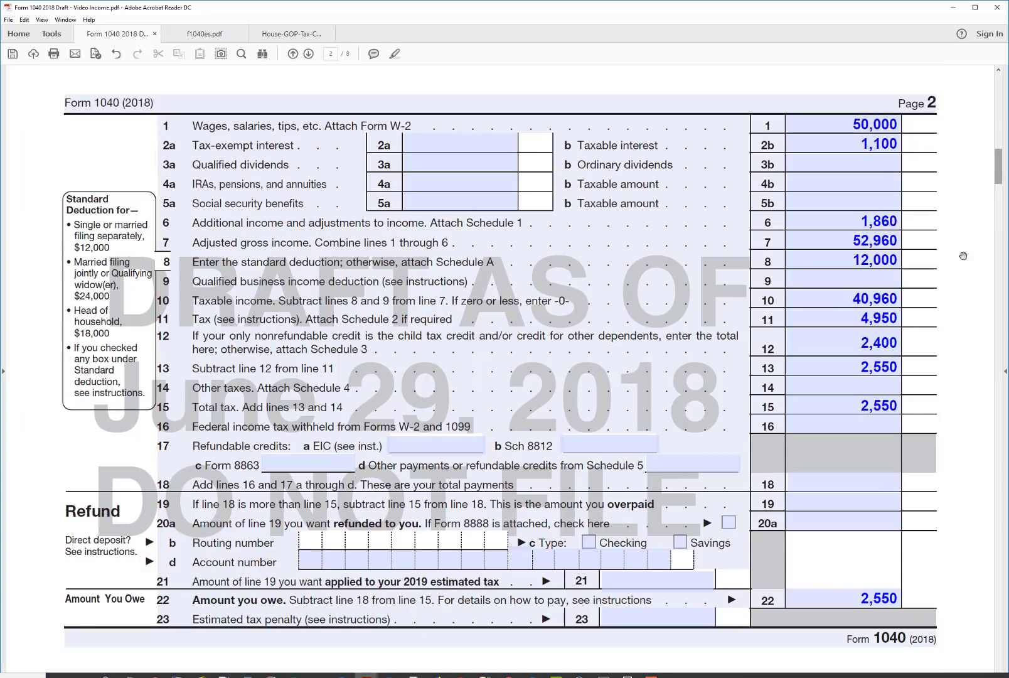
left_click(870, 342)
left_click(933, 344)
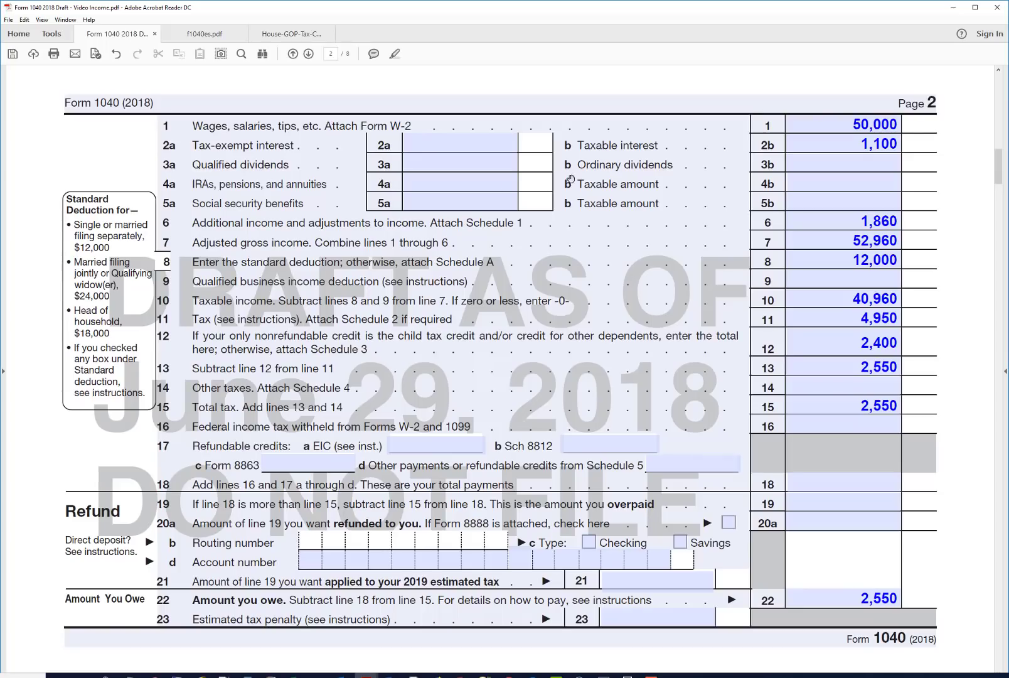
left_click(859, 228)
left_click(855, 229)
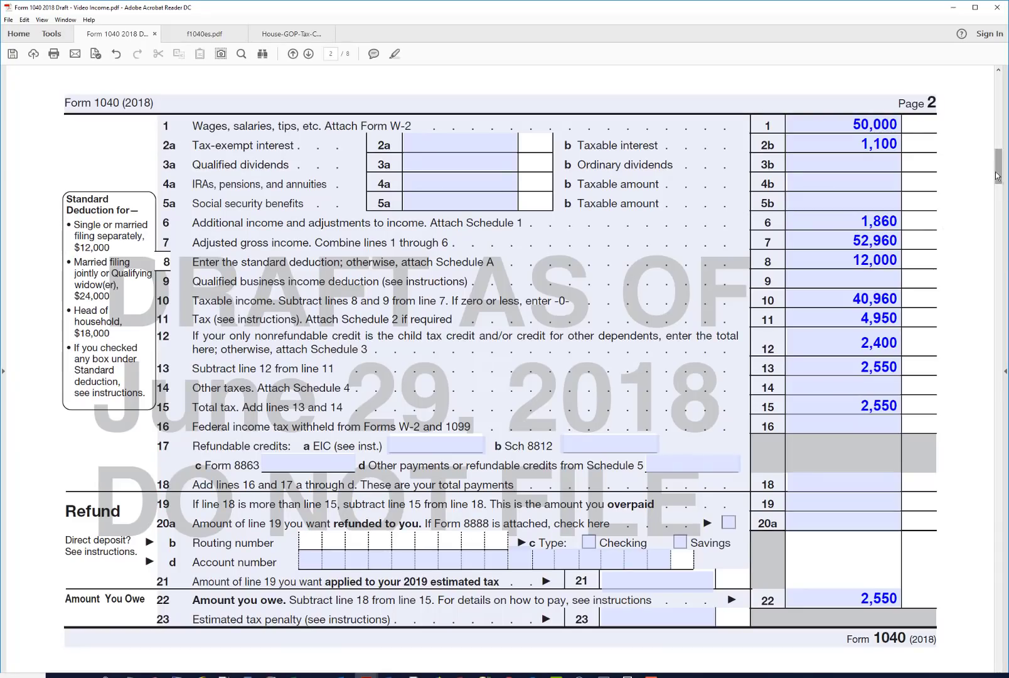
left_click_drag(997, 178, 966, 470)
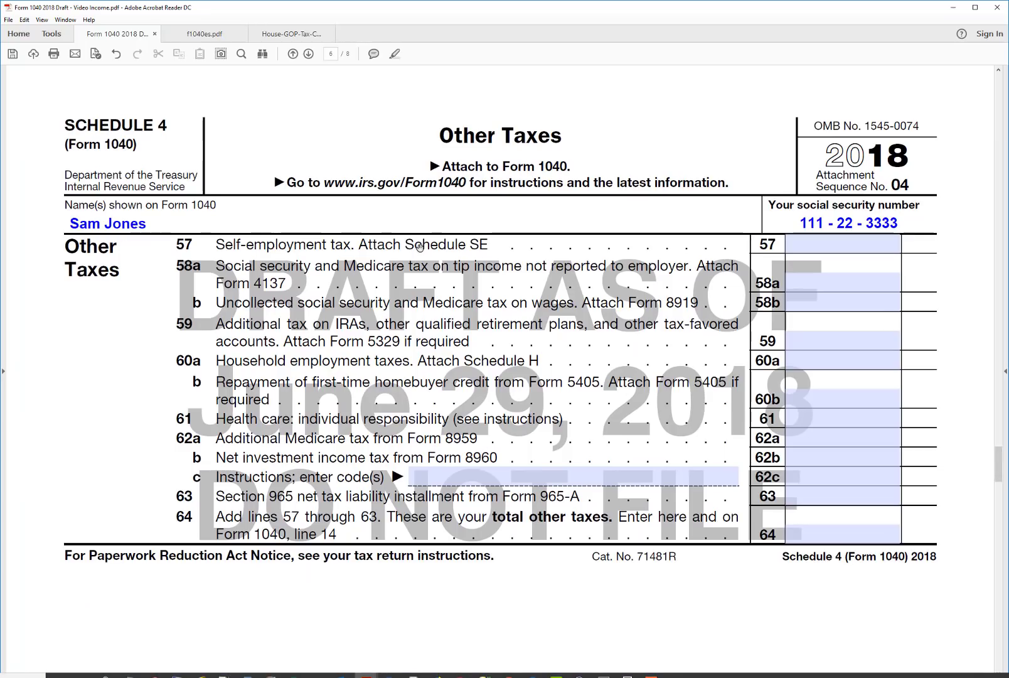
left_click(813, 239)
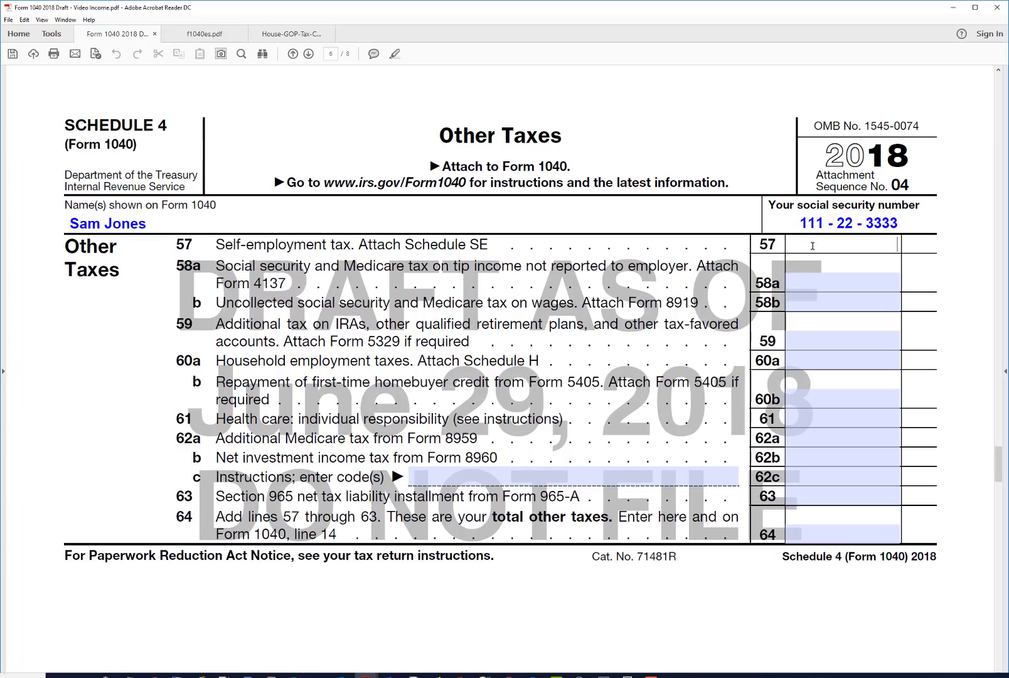
type("280")
key("Return")
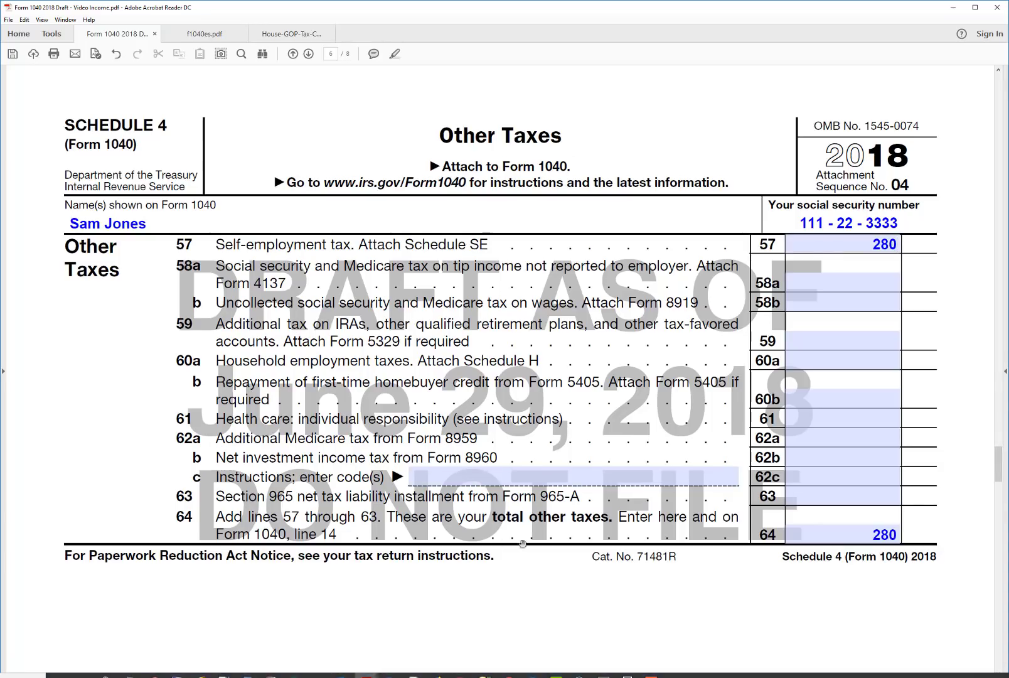
Check other taxes and total tax on Form 1040 page 2 and enter federal income tax withheld of 2,400 on line 16
left_click_drag(999, 470, 999, 167)
left_click(890, 375)
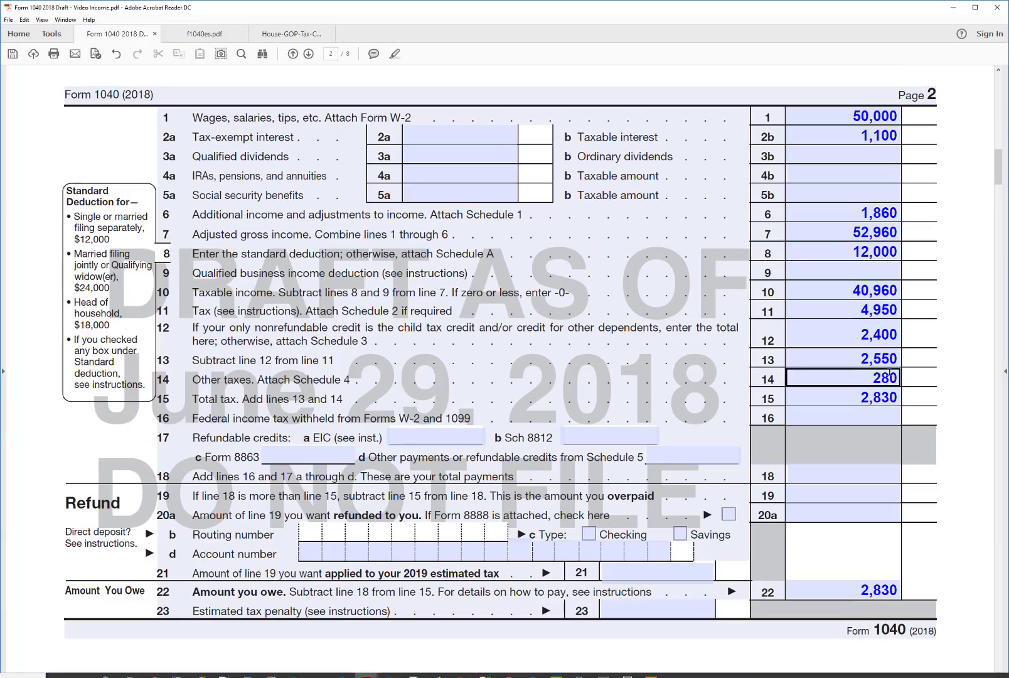
left_click(883, 395)
left_click(910, 397)
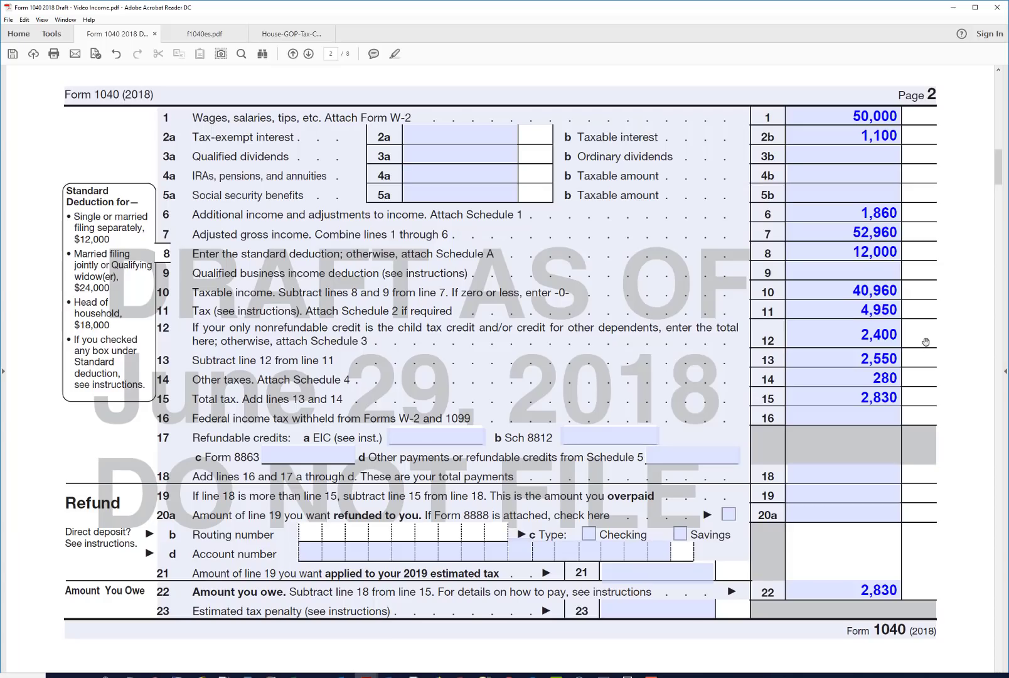
left_click(860, 395)
left_click(850, 414)
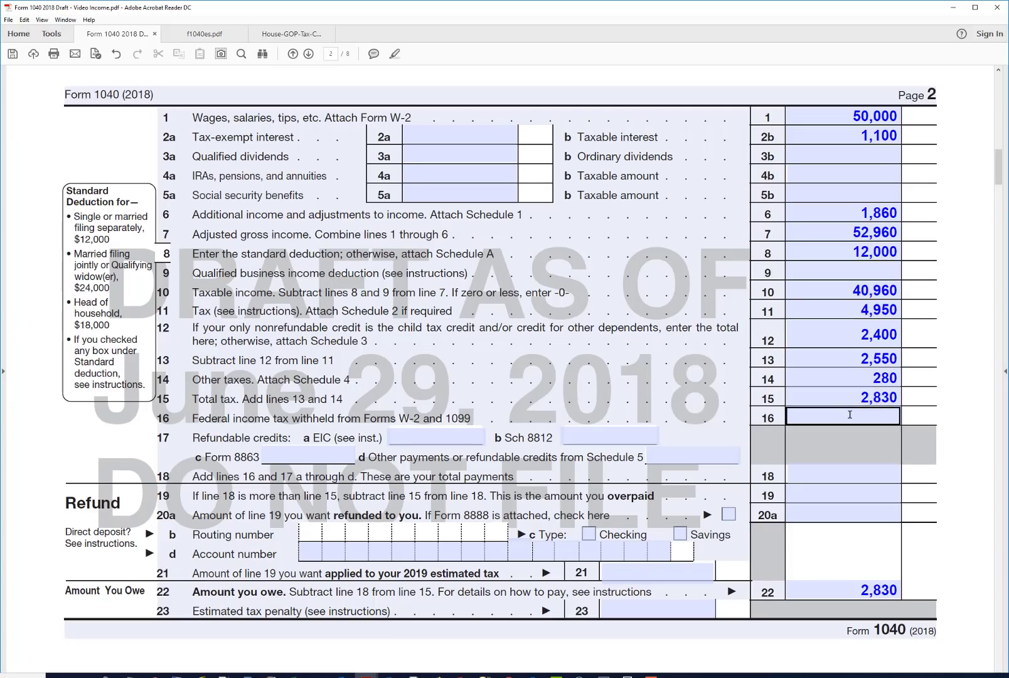
key("Escape")
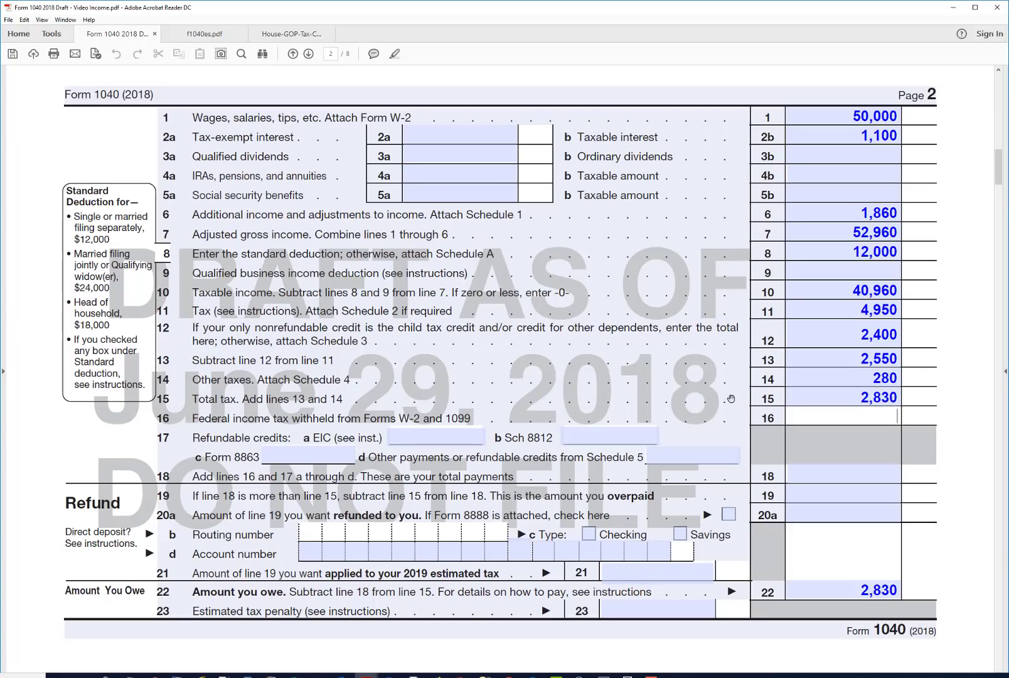
type("2400")
key("Return")
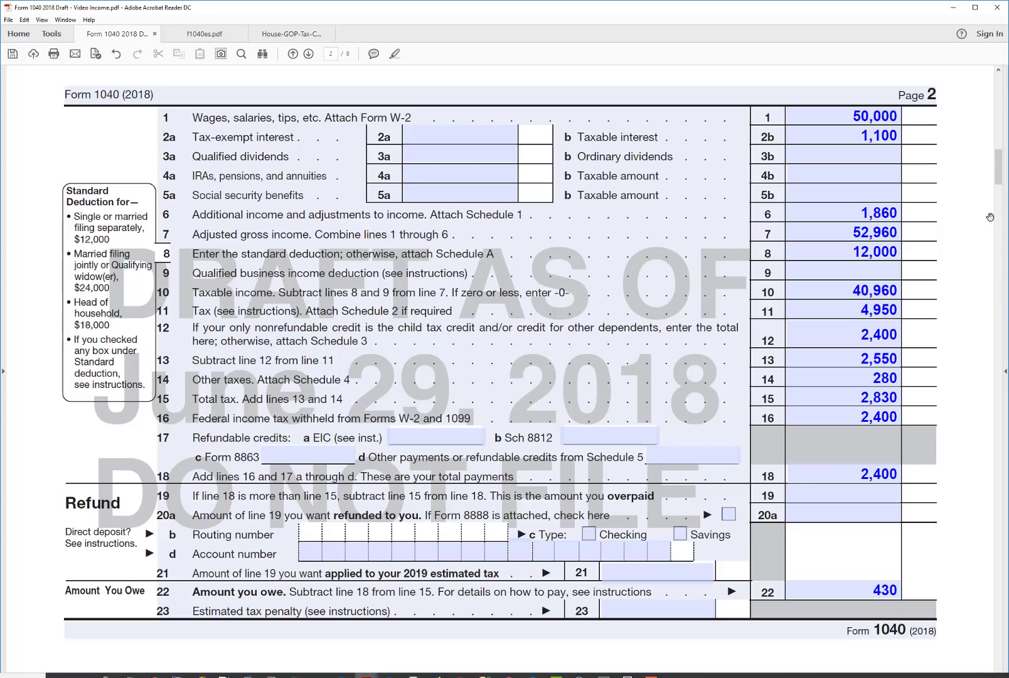
Enter 2018 estimated tax payments of 500 on line 66 of Schedule 5
left_click_drag(997, 173, 948, 539)
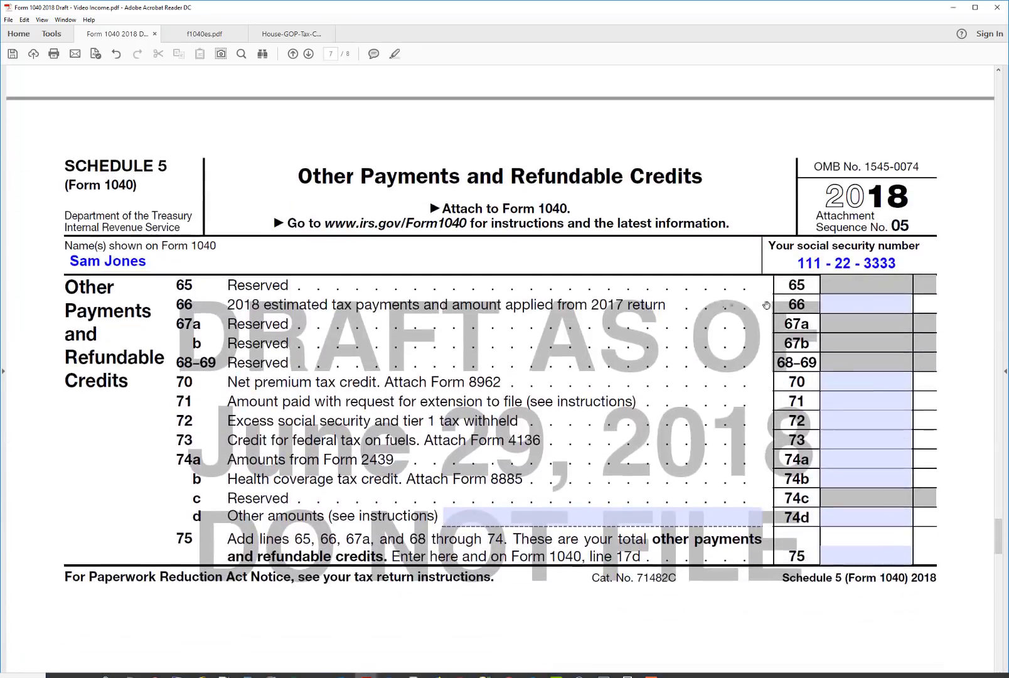
left_click(861, 300)
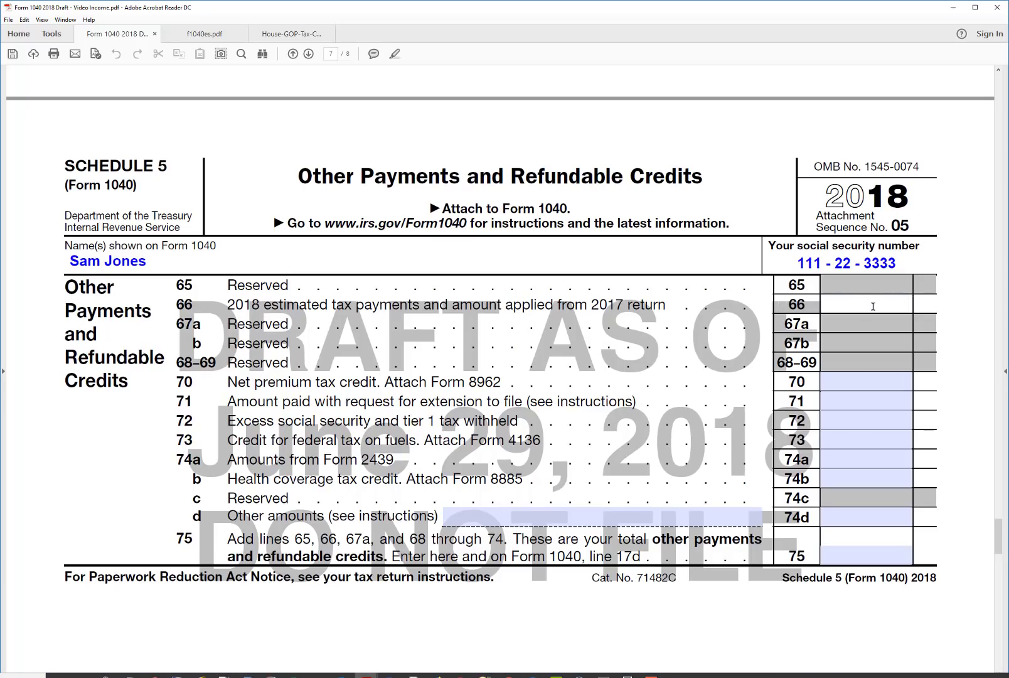
type("500")
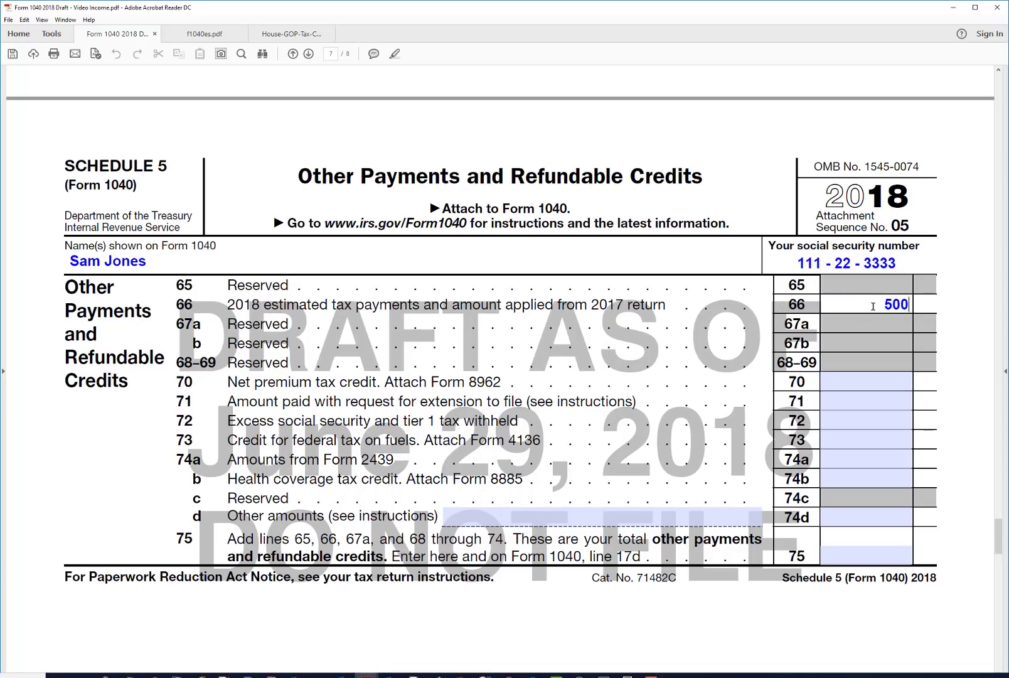
key("Return")
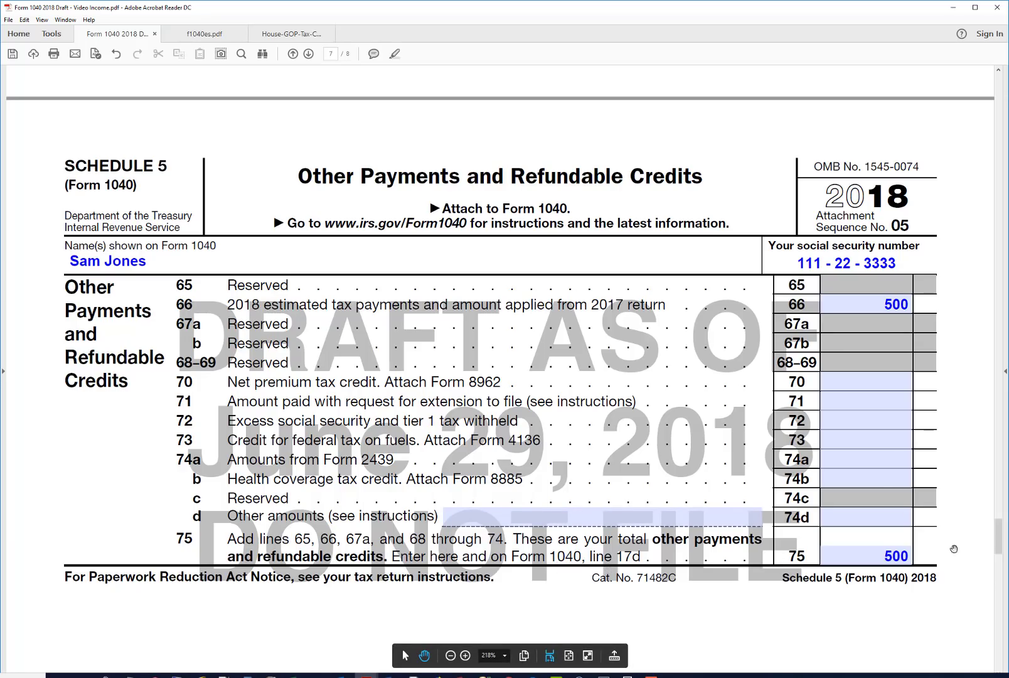
Review the Schedule 5 amount carried to line 17d, the total payments and the refund lines on Form 1040 page 2
left_click_drag(999, 536, 998, 159)
scroll(661, 424, "down", 5)
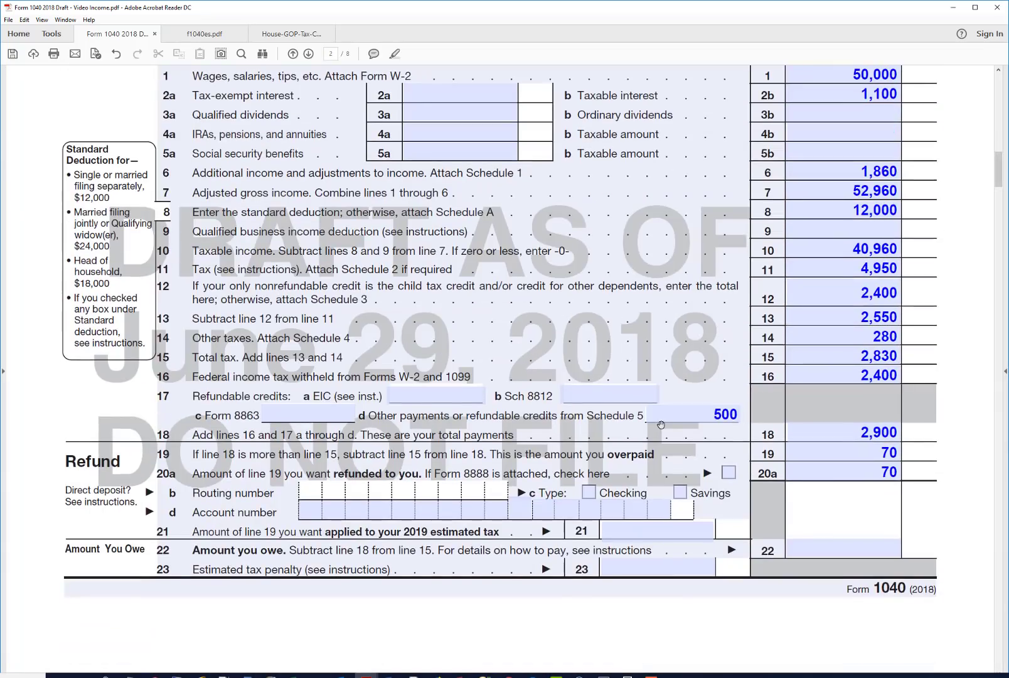
left_click(788, 446)
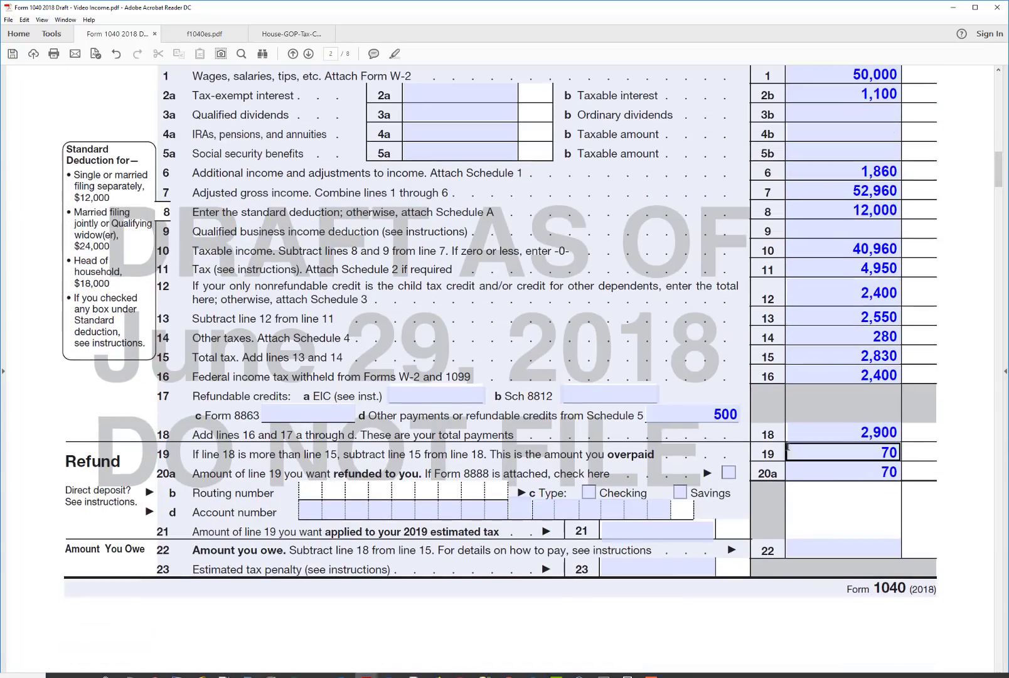
left_click(820, 433)
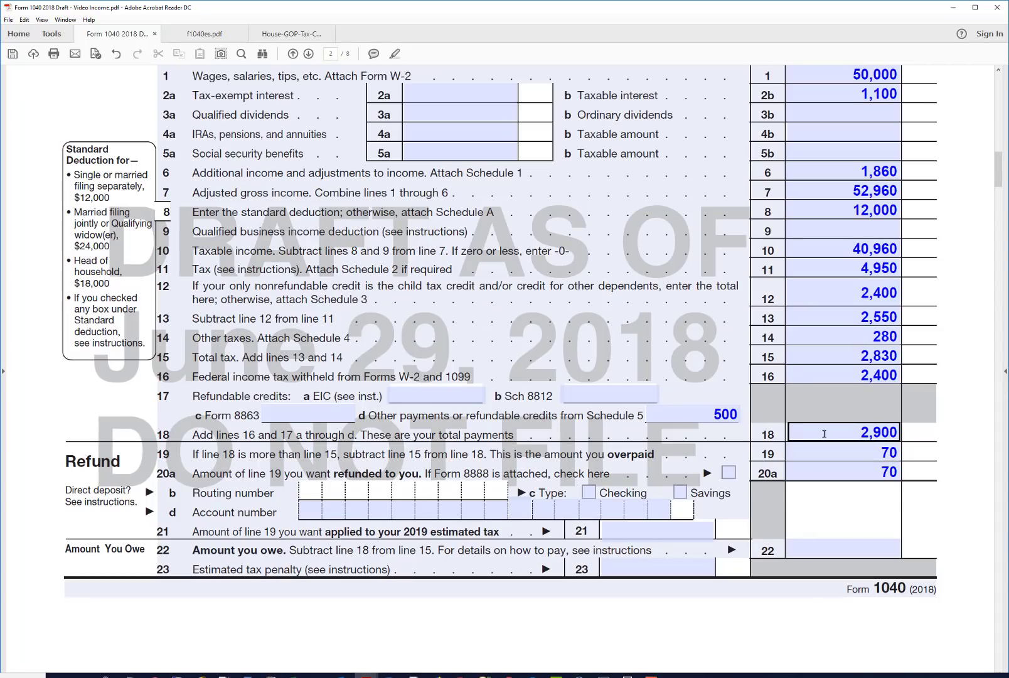
left_click(930, 454)
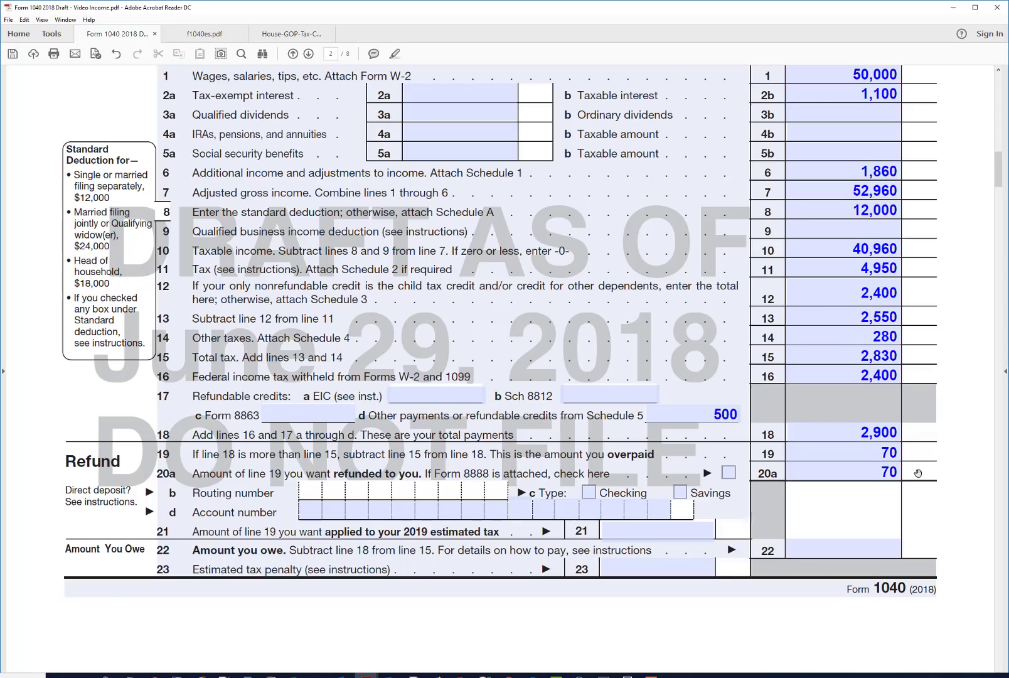
scroll(918, 473, "up", 2)
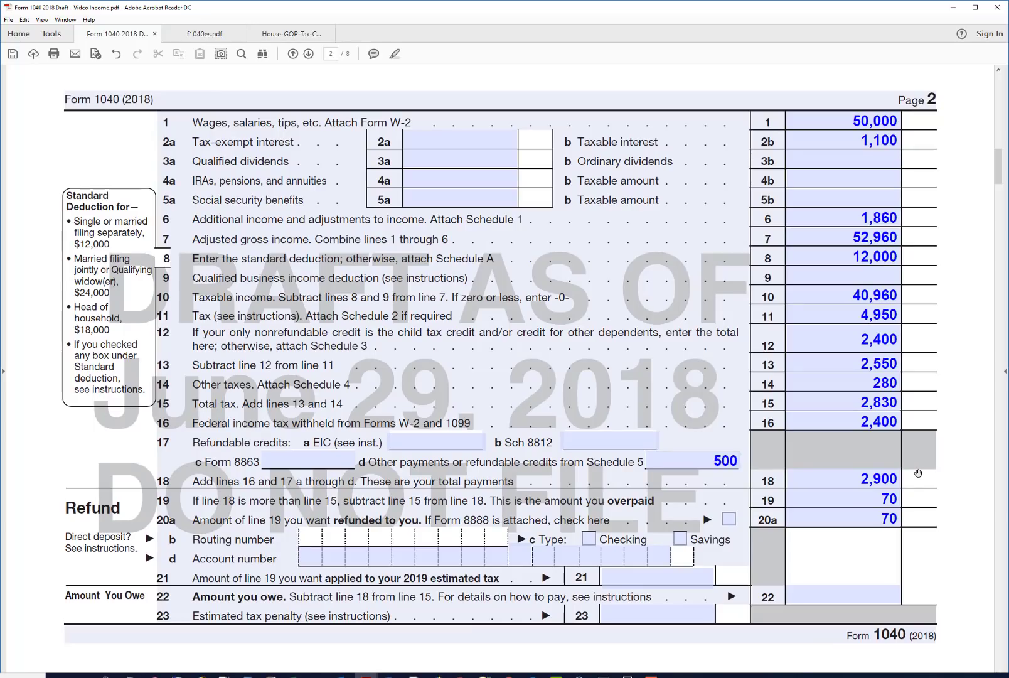